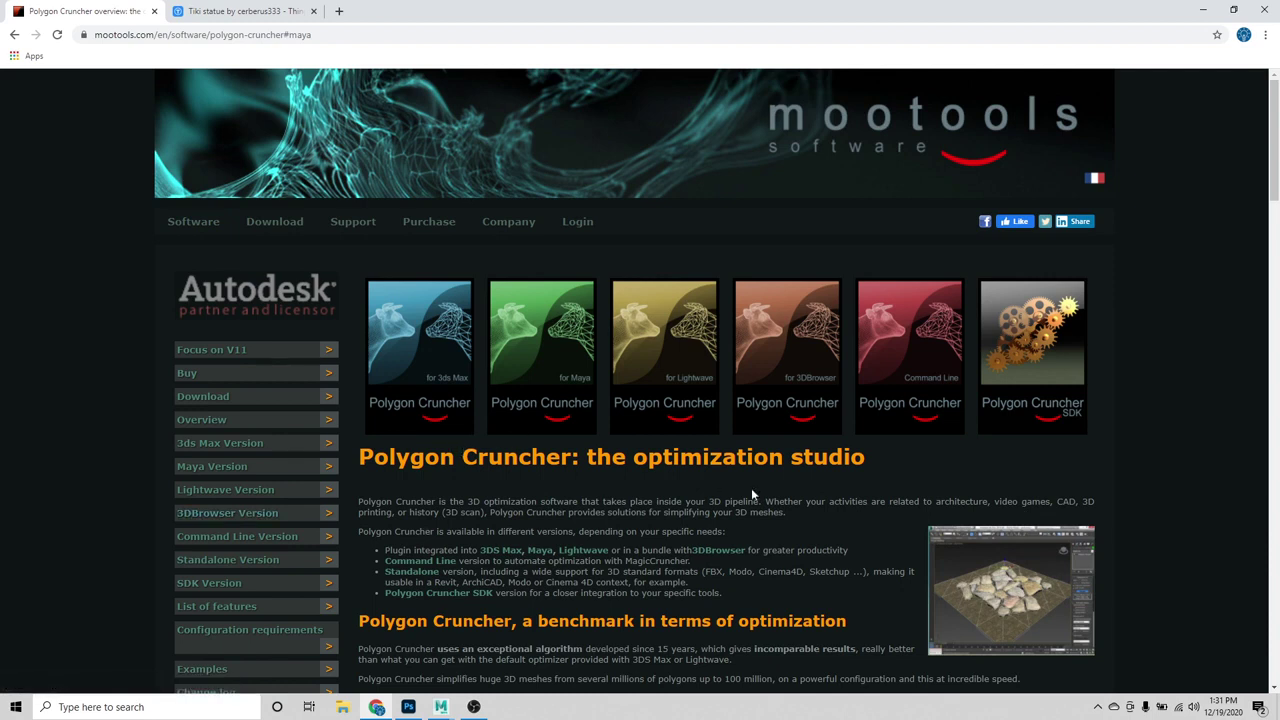
Step: Review the Polygon Cruncher for Maya section and the optimization overview on the Mootools product page
{"action": "left_click", "coordinate": [528, 345]}
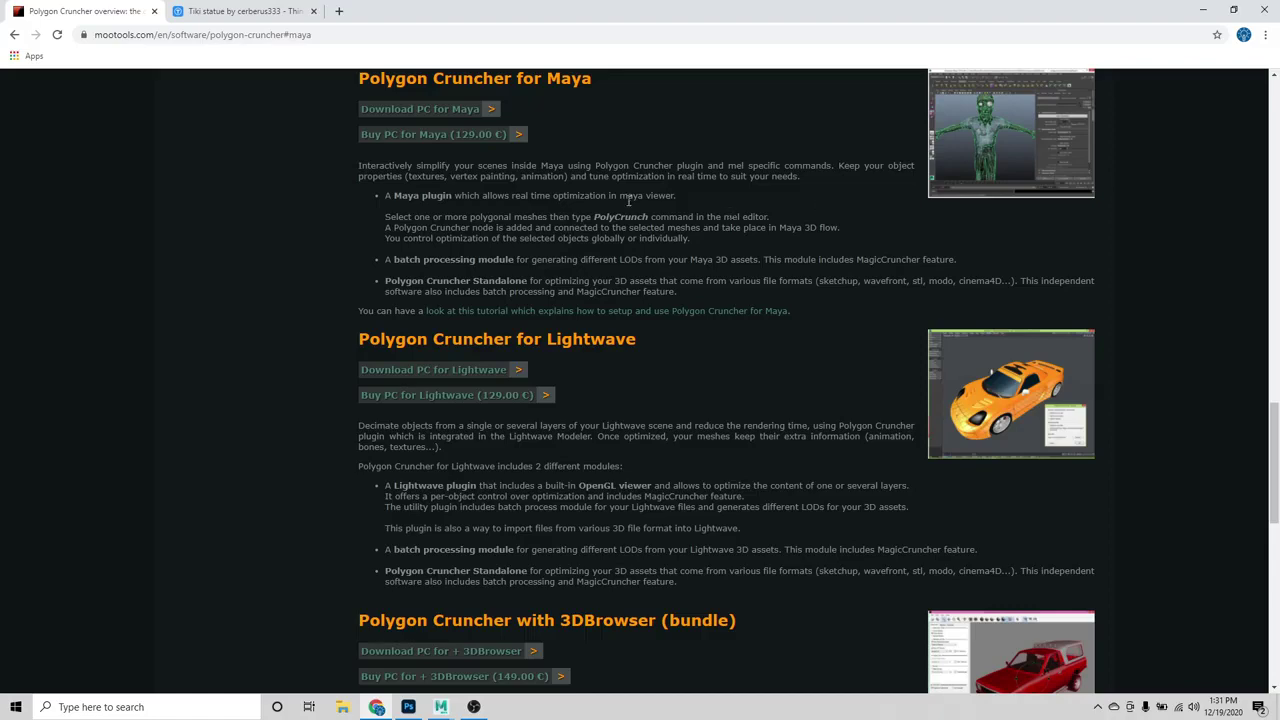
{"action": "scroll", "coordinate": [794, 298], "scroll_direction": "up", "scroll_amount": 20}
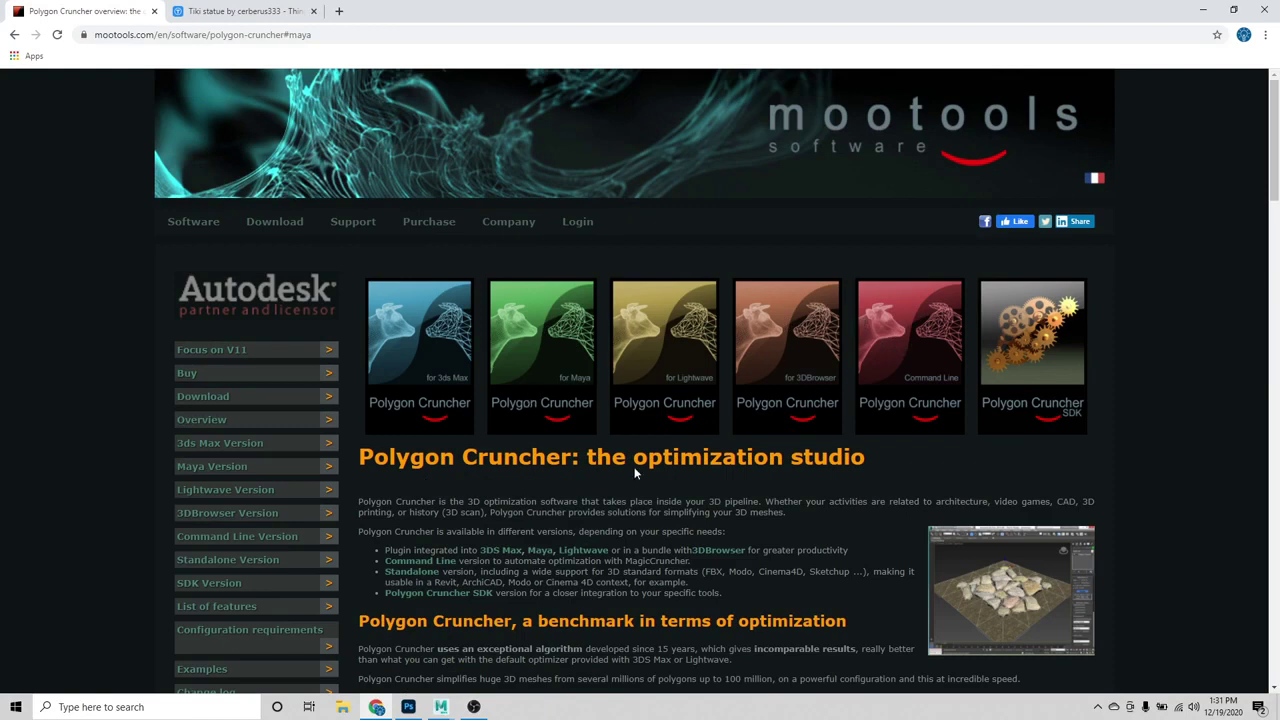
{"action": "scroll", "coordinate": [607, 426], "scroll_direction": "down", "scroll_amount": 3}
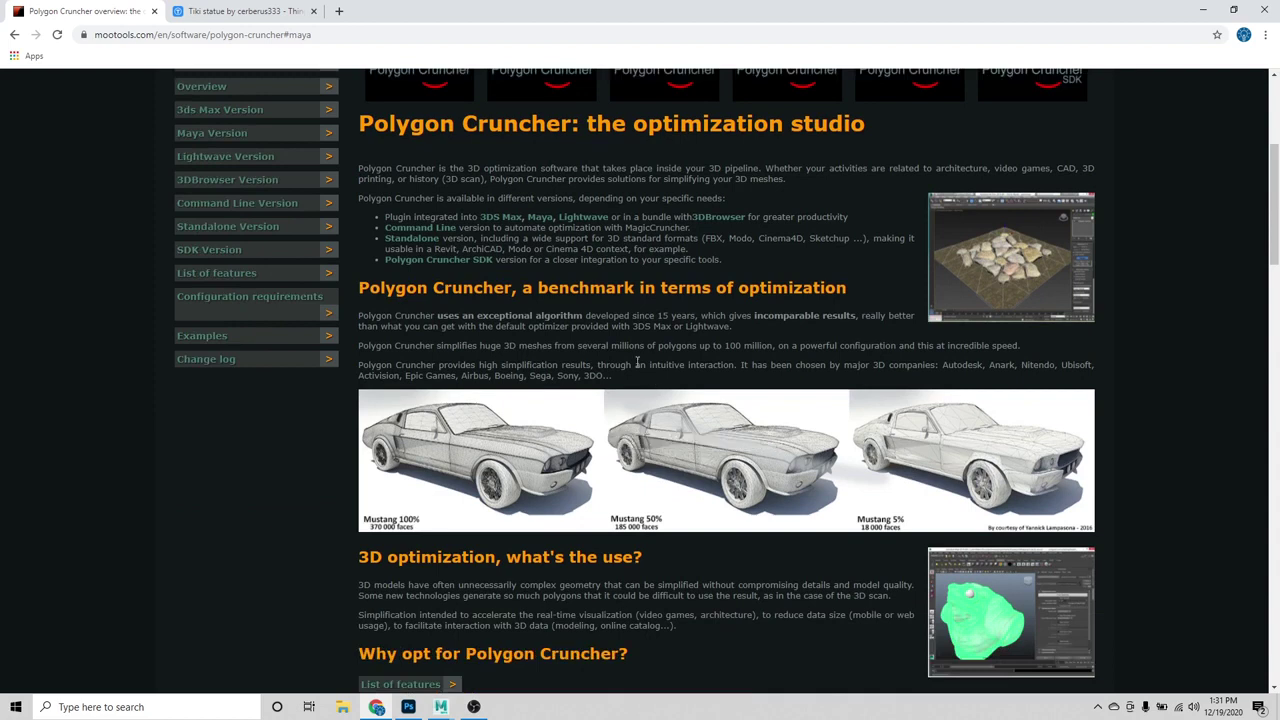
Step: Look over the Tiki statue page on Thingiverse and the Tiki_D.png texture in Photoshop, and return to the Maya scene
{"action": "left_click", "coordinate": [215, 8]}
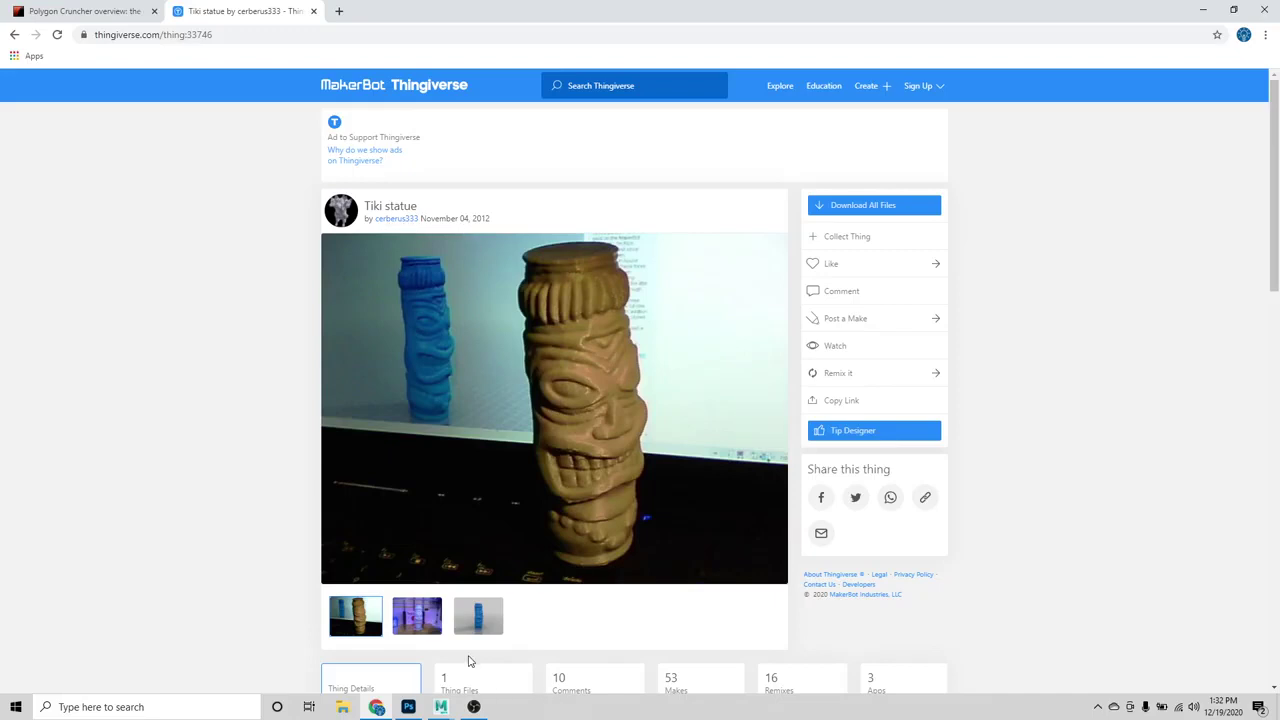
{"action": "left_click", "coordinate": [441, 708]}
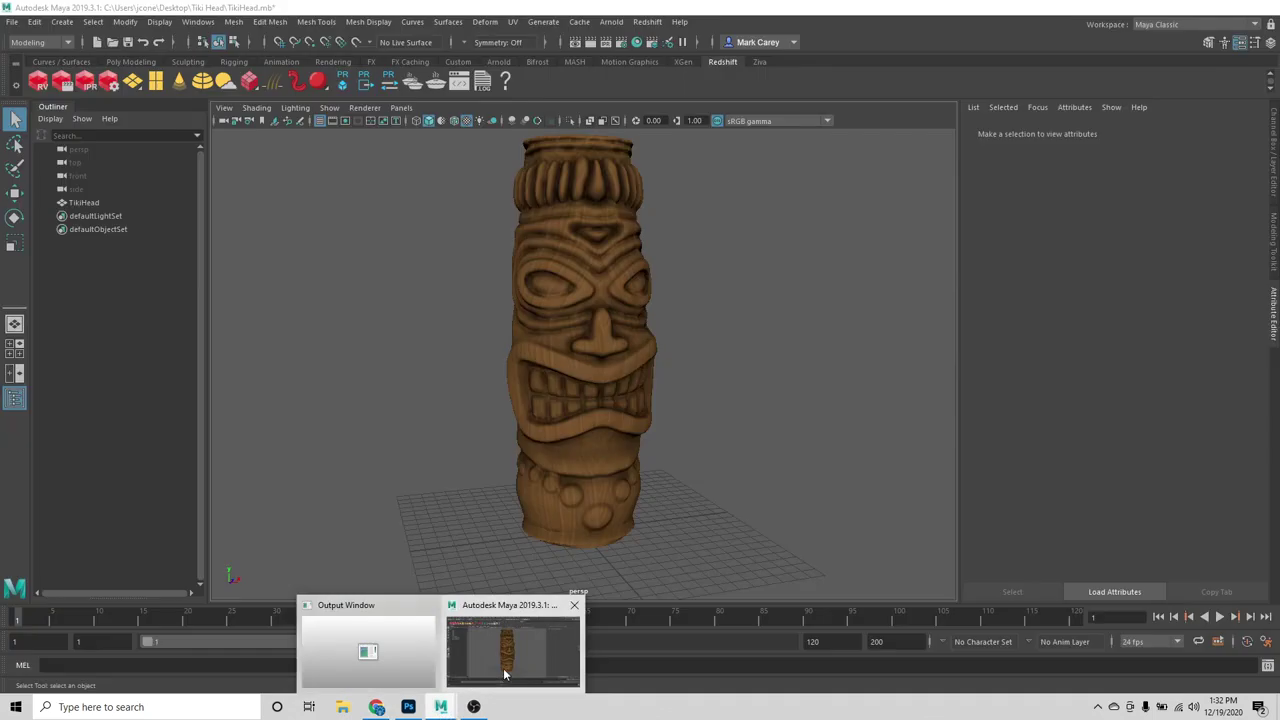
{"action": "left_click", "coordinate": [505, 680]}
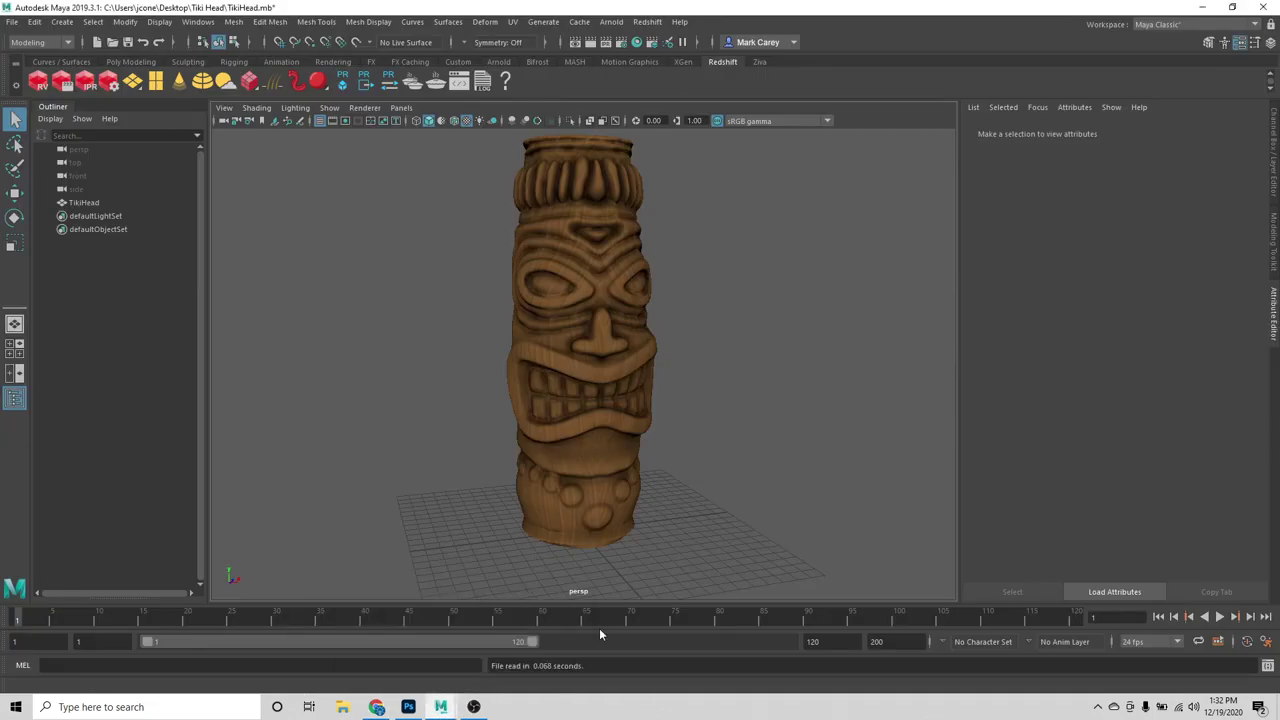
{"action": "left_click", "coordinate": [408, 707]}
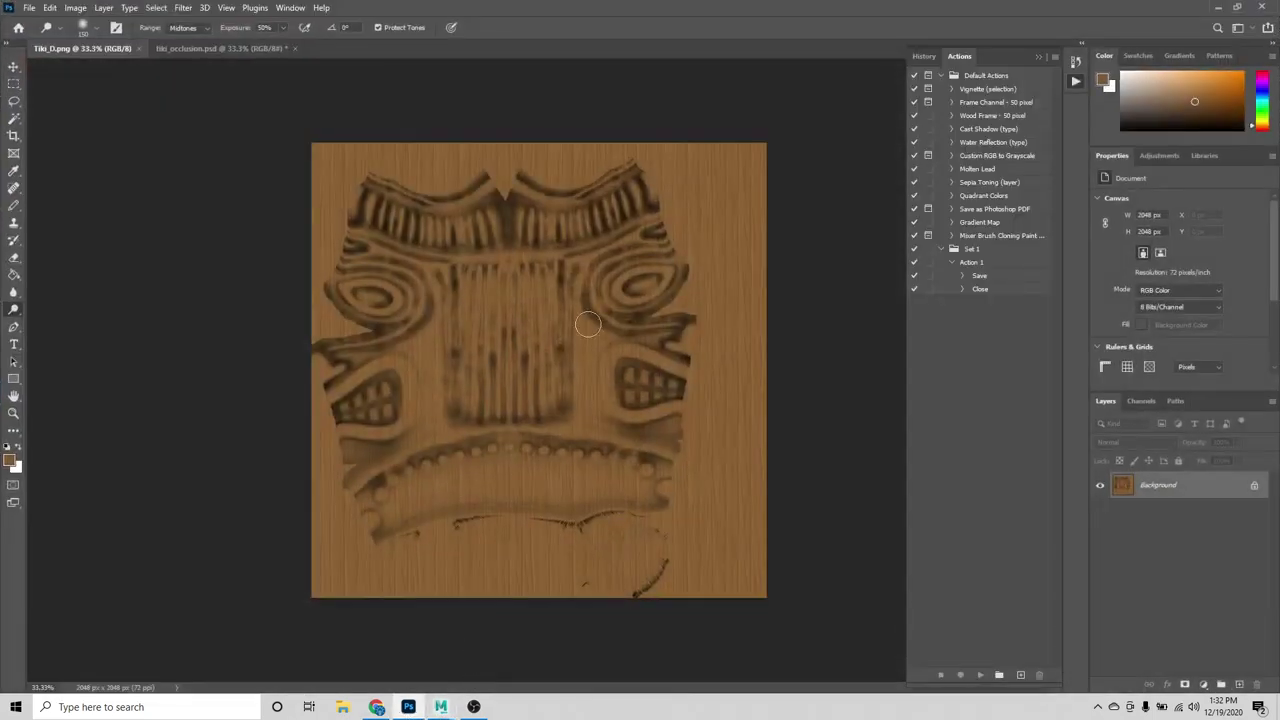
{"action": "mouse_move", "coordinate": [441, 707]}
{"action": "left_click", "coordinate": [509, 655]}
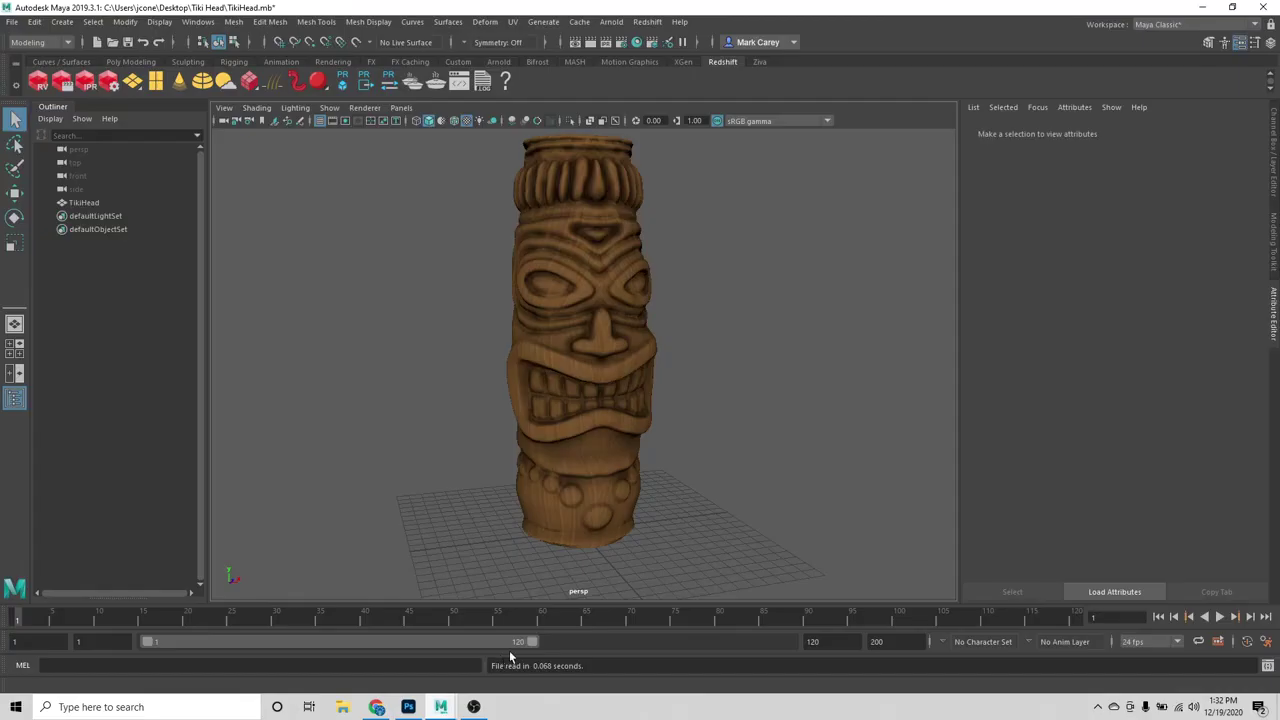
Step: Examine the textured TikiHead model from several angles, including its wireframe density when selected
{"action": "left_click_drag", "start_coordinate": [523, 377], "coordinate": [680, 392], "text": "alt"}
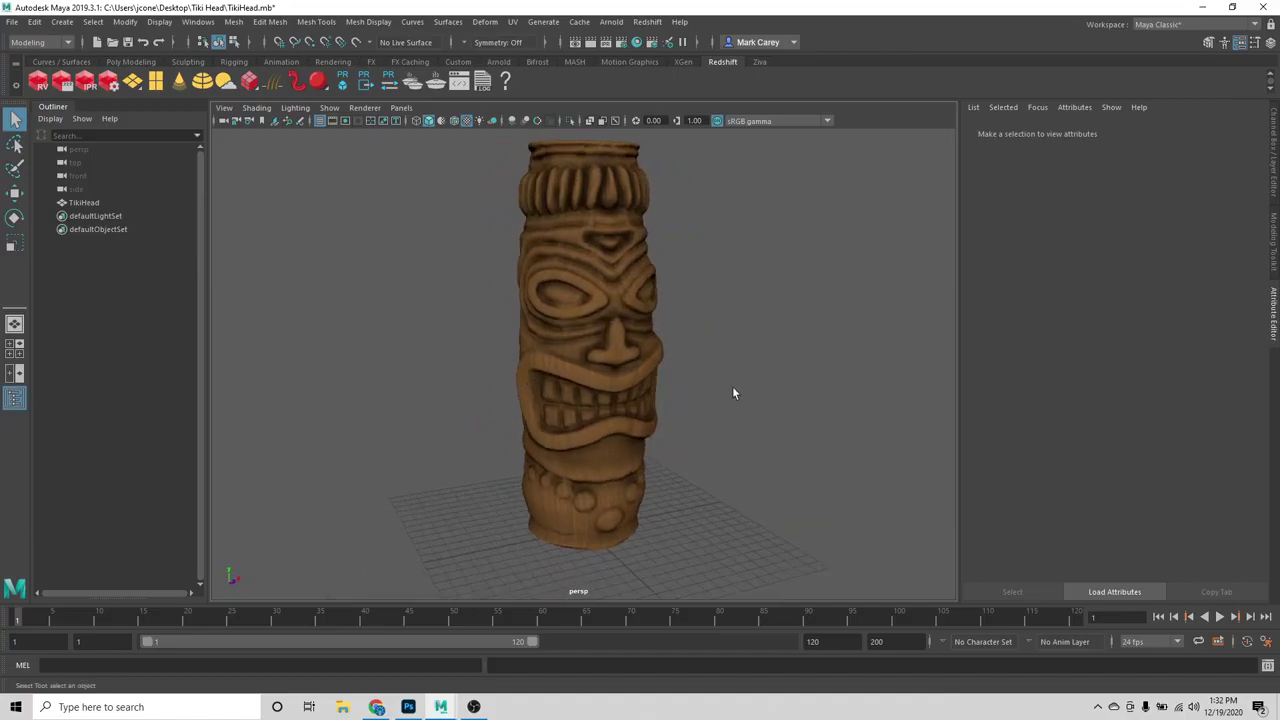
{"action": "left_click", "coordinate": [629, 337]}
{"action": "right_click_drag", "start_coordinate": [489, 374], "coordinate": [851, 365], "text": "alt"}
{"action": "left_click_drag", "start_coordinate": [851, 365], "coordinate": [730, 380], "text": "alt"}
{"action": "right_click_drag", "start_coordinate": [730, 380], "coordinate": [727, 386], "text": "alt"}
{"action": "left_click_drag", "start_coordinate": [727, 387], "coordinate": [731, 390], "text": "alt"}
{"action": "right_click_drag", "start_coordinate": [731, 390], "coordinate": [710, 388], "text": "alt"}
{"action": "left_click_drag", "start_coordinate": [710, 388], "coordinate": [612, 389], "text": "alt"}
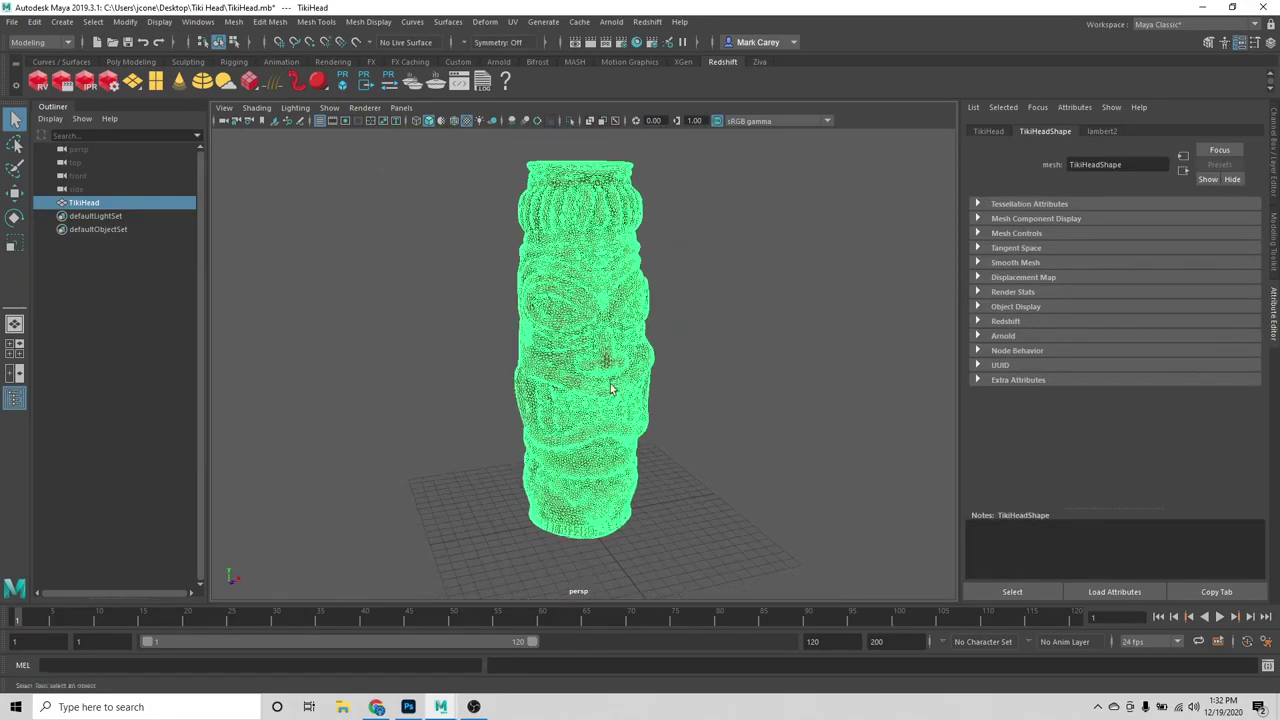
{"action": "key", "text": "w"}
{"action": "left_click", "coordinate": [760, 440]}
{"action": "left_click_drag", "start_coordinate": [729, 477], "coordinate": [566, 369], "text": "alt"}
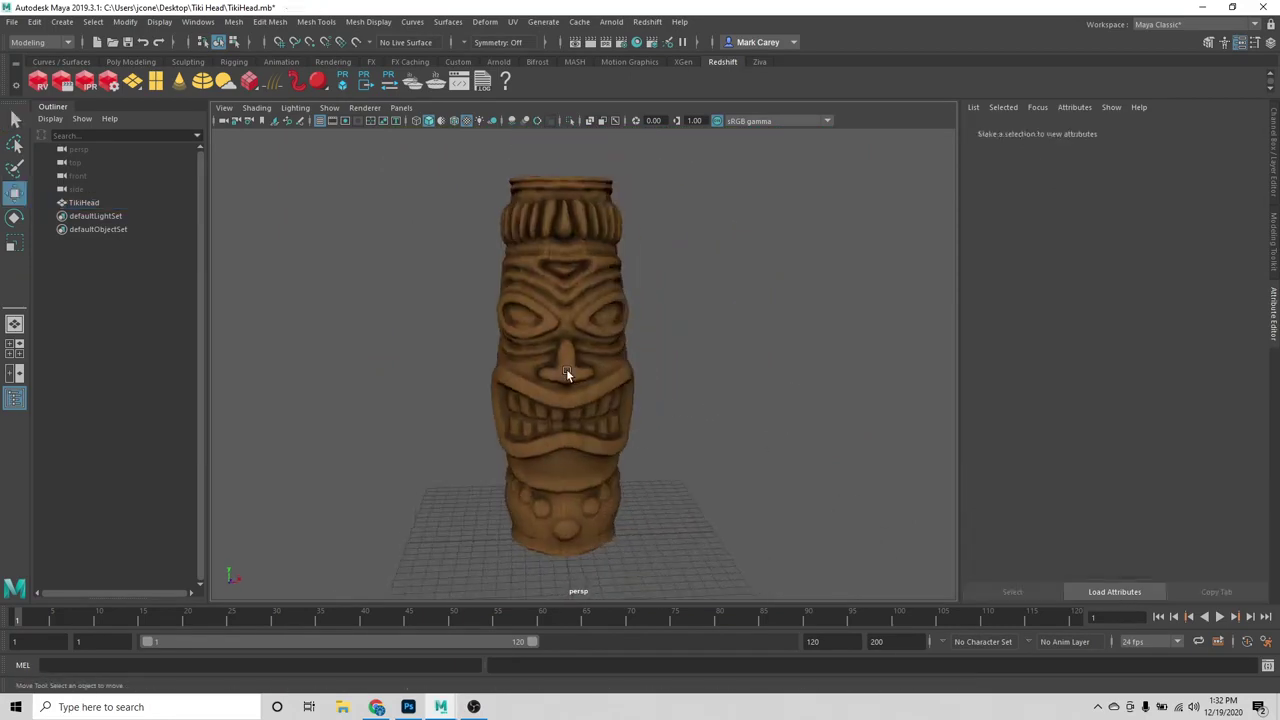
{"action": "left_click", "coordinate": [566, 369]}
{"action": "left_click", "coordinate": [715, 390]}
{"action": "mouse_move", "coordinate": [710, 391]}
{"action": "left_mouse_down", "text": "alt"}
{"action": "mouse_move", "coordinate": [438, 388]}
{"action": "mouse_move", "coordinate": [908, 391]}
{"action": "mouse_move", "coordinate": [710, 397]}
{"action": "left_mouse_up", "text": "alt"}
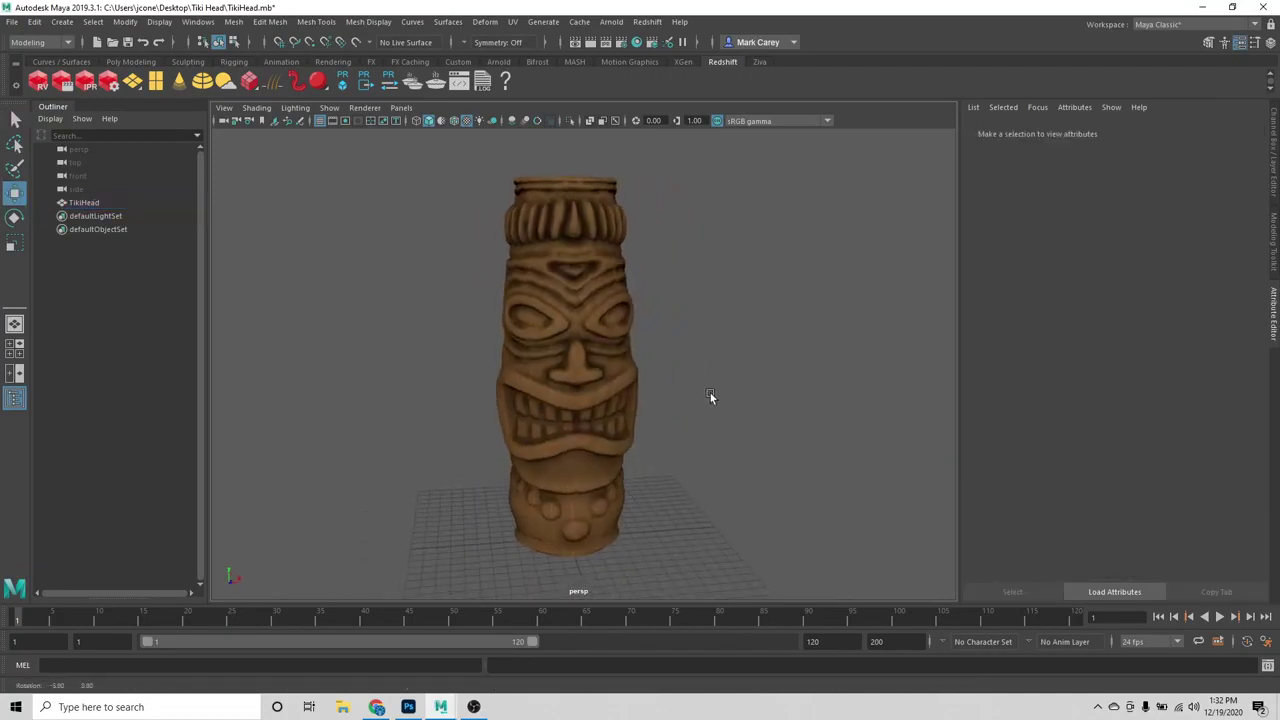
Step: Duplicate the TikiHead mesh and move the copy about 18.6 units along X, beside the original
{"action": "left_click", "coordinate": [540, 389]}
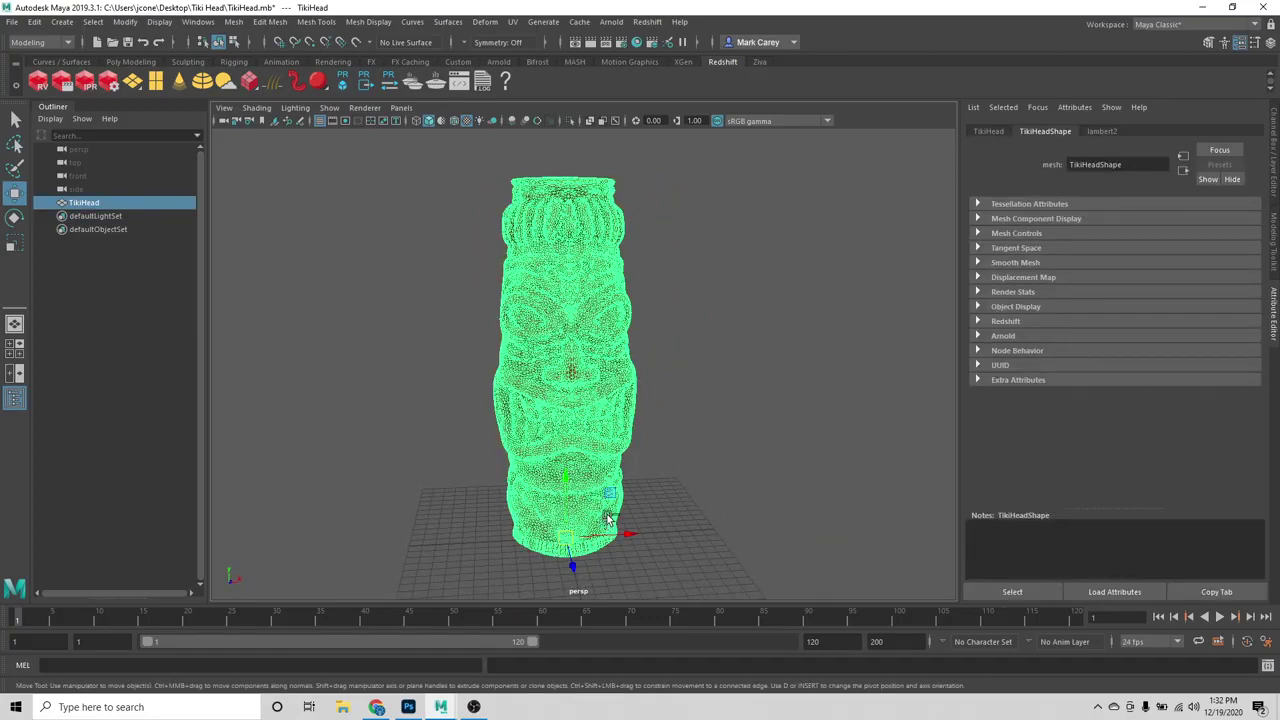
{"action": "key", "text": "ctrl+d"}
{"action": "left_click_drag", "start_coordinate": [628, 535], "coordinate": [845, 540]}
{"action": "middle_click_drag", "start_coordinate": [845, 540], "coordinate": [728, 522], "text": "alt"}
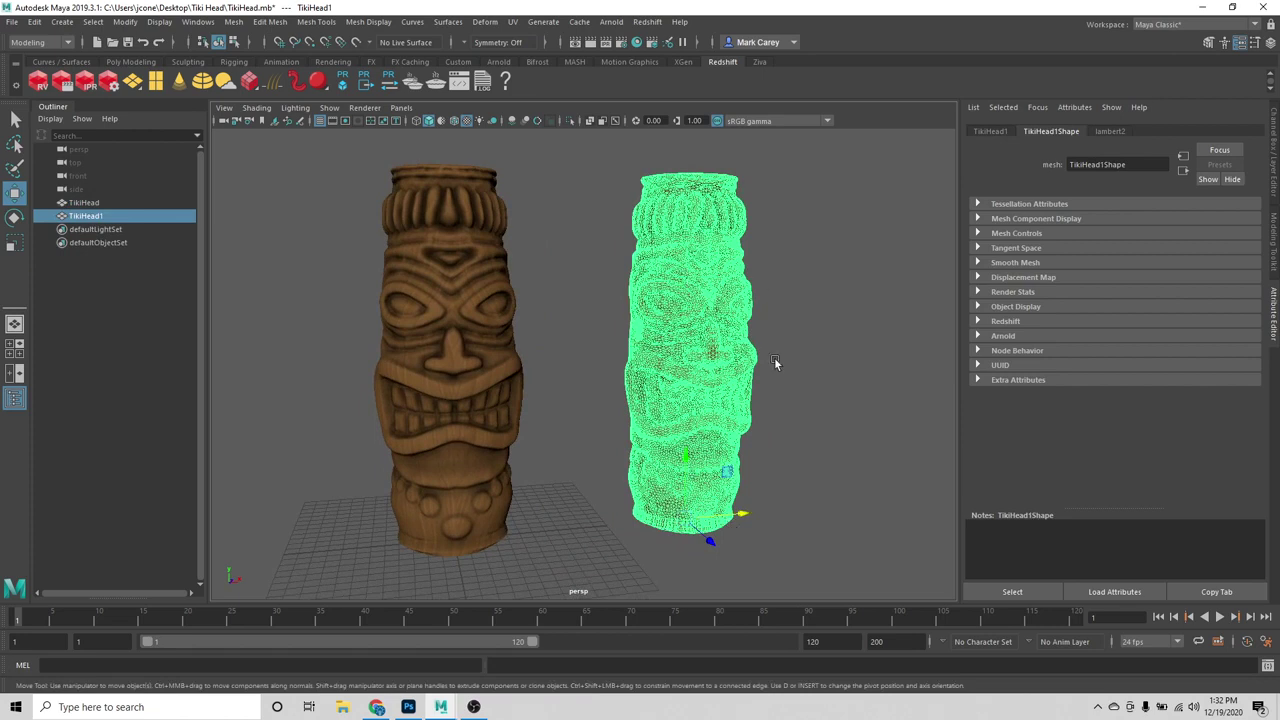
Step: Select the original TikiHead mesh and open the Script Editor beside it
{"action": "left_click", "coordinate": [765, 395]}
{"action": "left_click", "coordinate": [380, 335]}
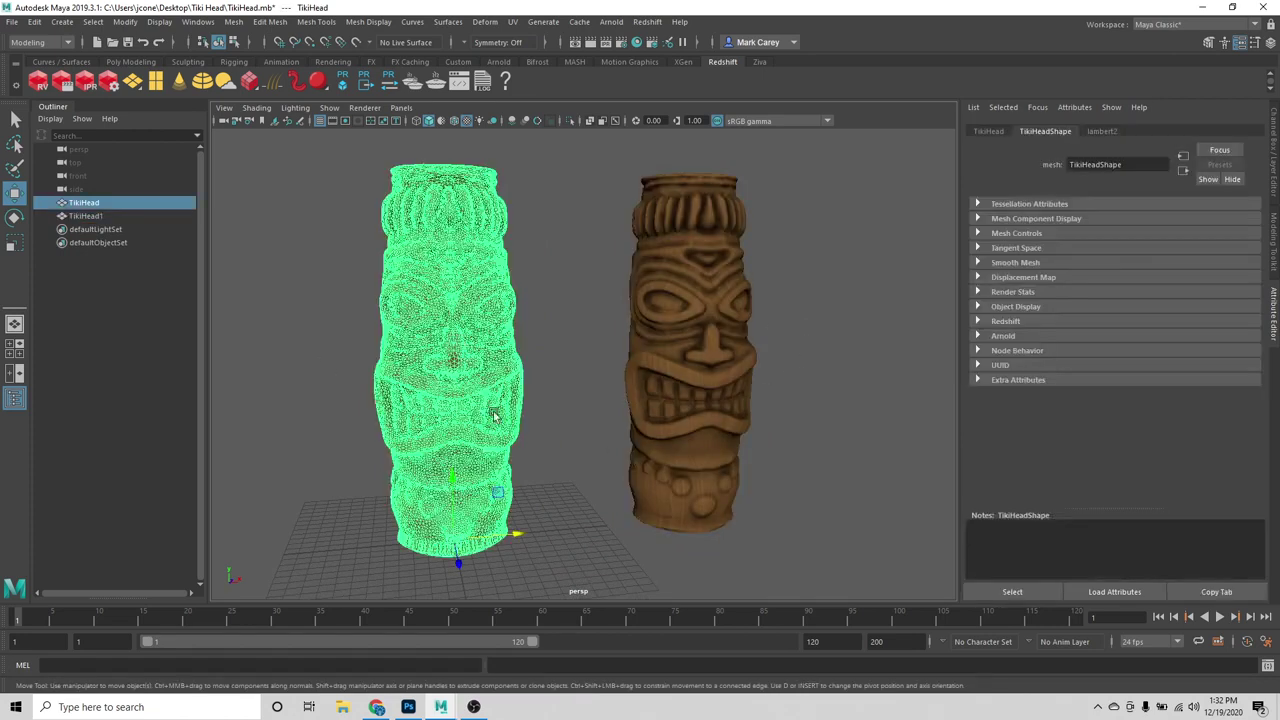
{"action": "left_click_drag", "start_coordinate": [532, 460], "coordinate": [450, 345], "text": "alt"}
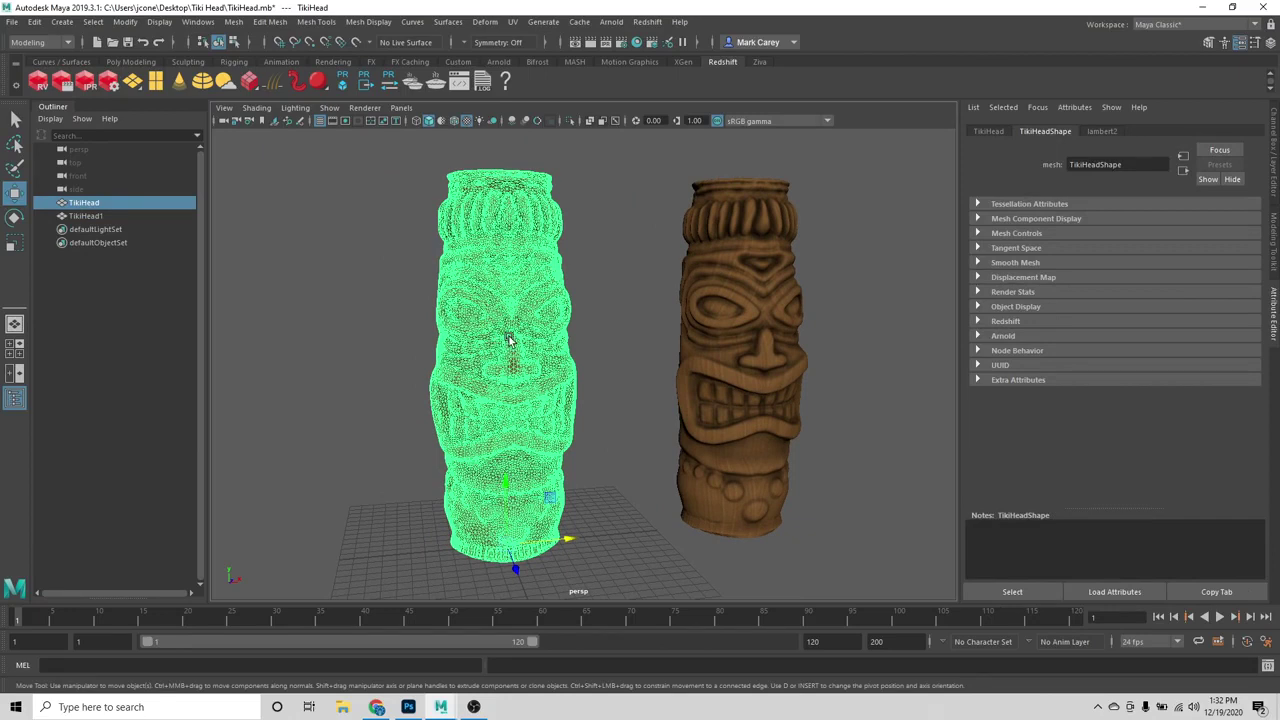
{"action": "left_click", "coordinate": [1267, 668]}
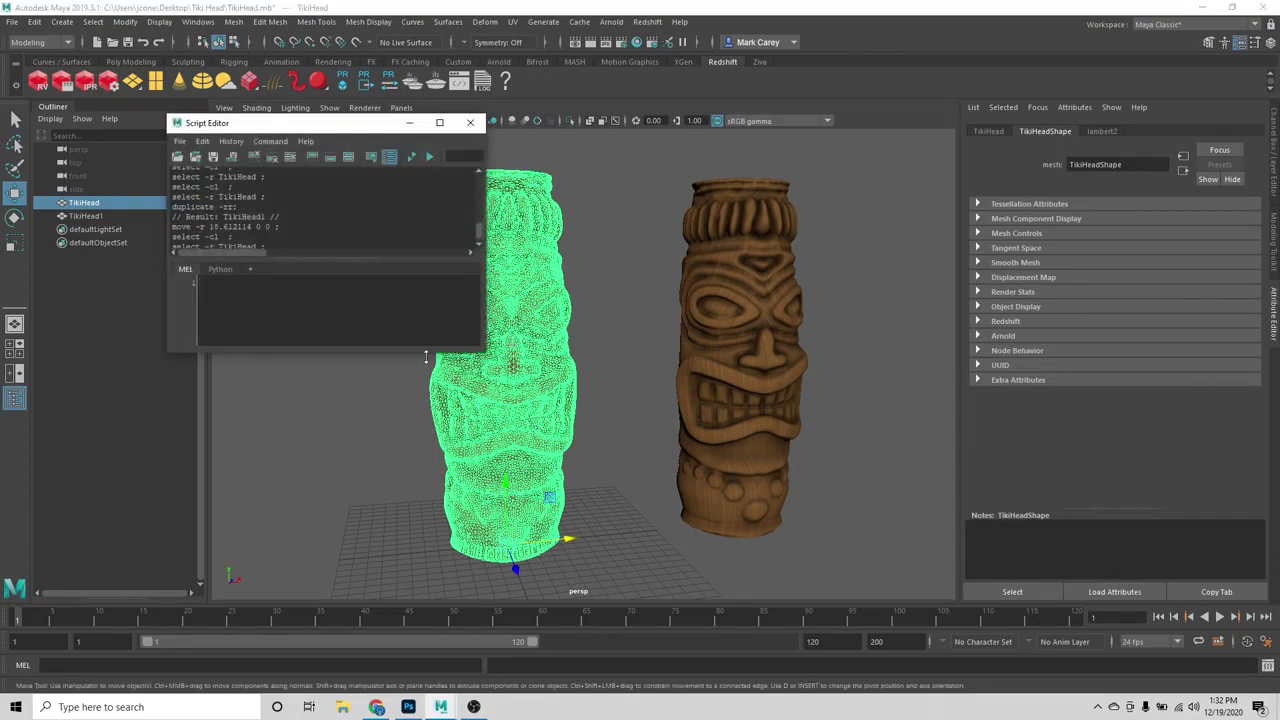
{"action": "left_click_drag", "start_coordinate": [225, 128], "coordinate": [132, 249]}
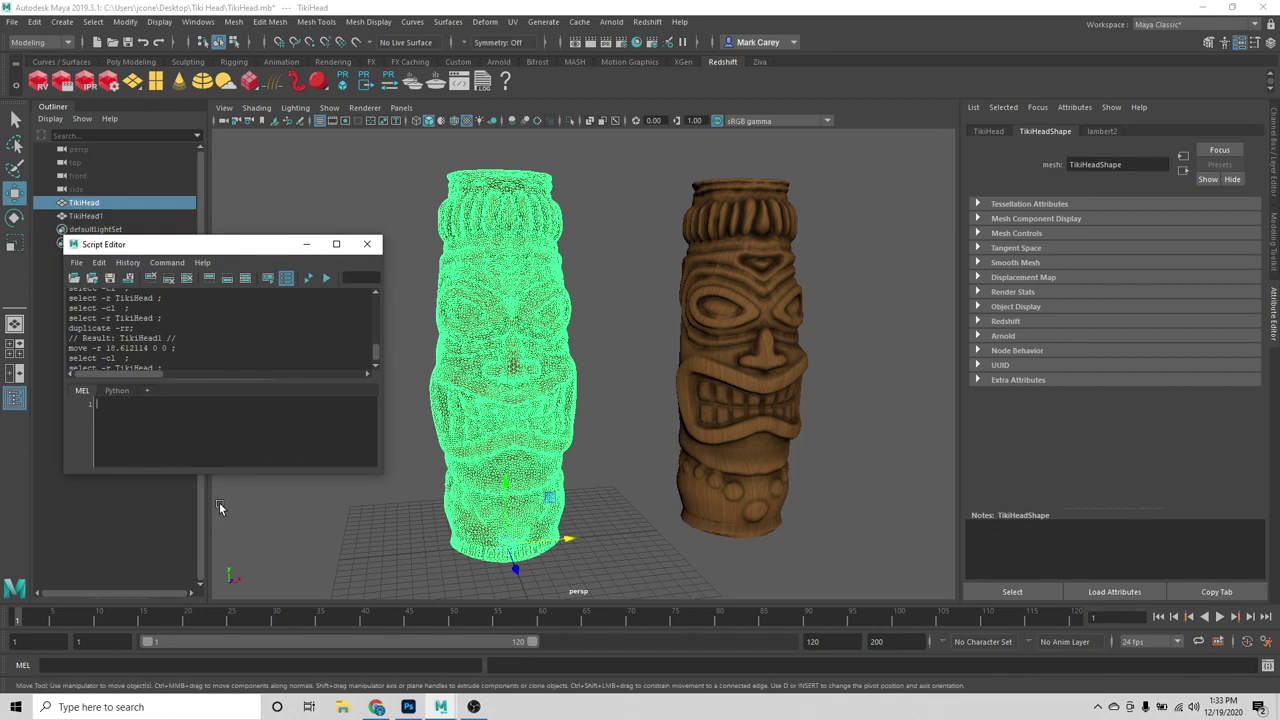
Step: Check the loading state of PolygonCruncher.mll in the Plug-in Manager by searching for "poly", and close the Plug-in Manager and Script Editor
{"action": "left_click", "coordinate": [200, 22]}
{"action": "mouse_move", "coordinate": [260, 149]}
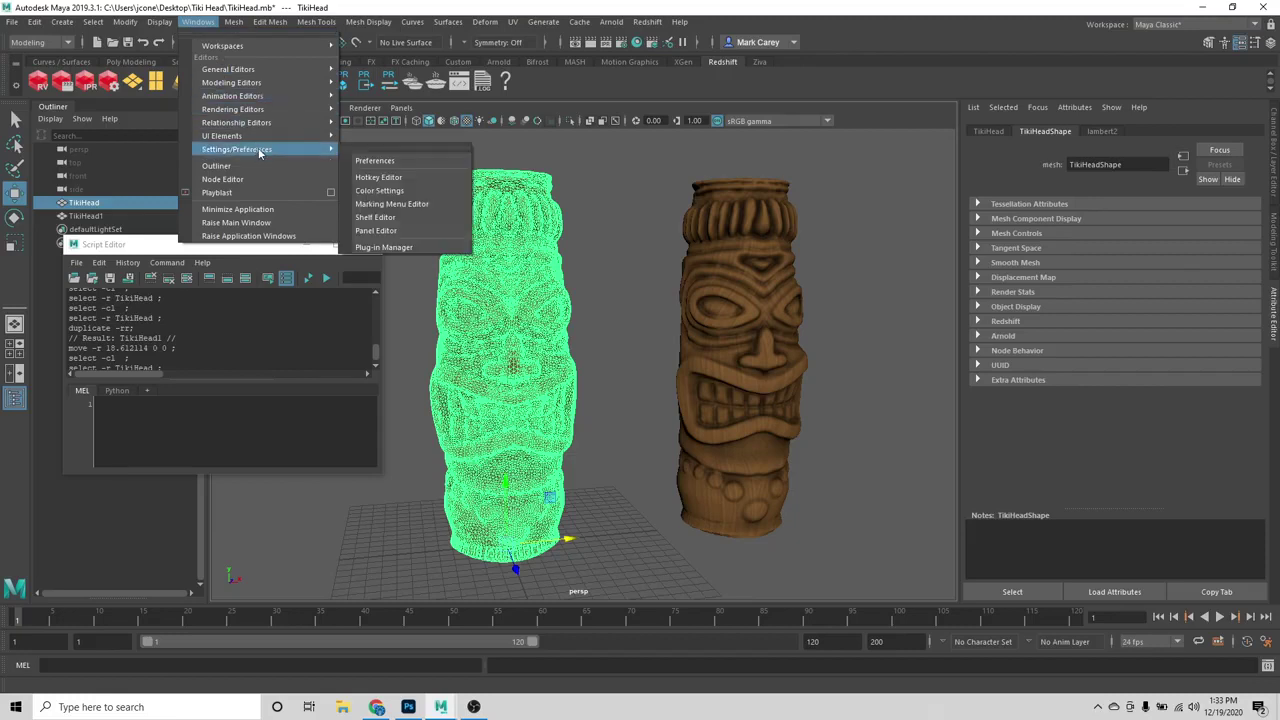
{"action": "left_click", "coordinate": [385, 247]}
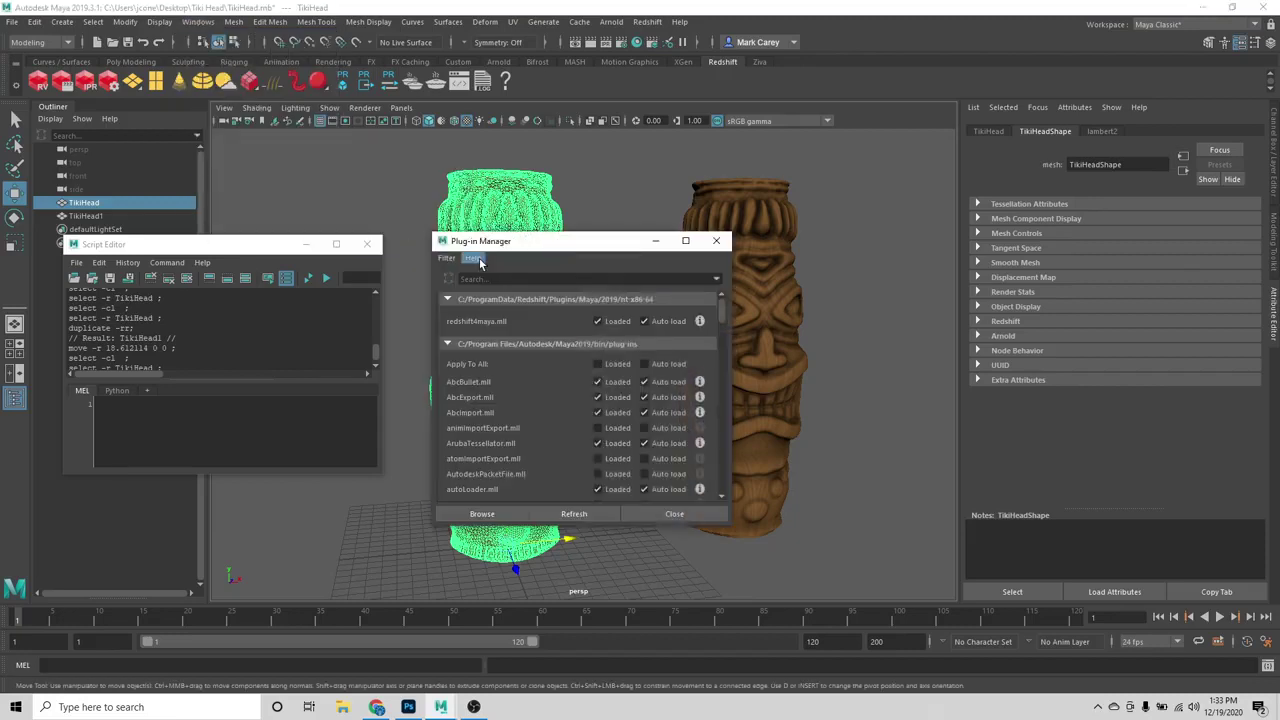
{"action": "left_click", "coordinate": [504, 278]}
{"action": "type", "text": "poly"}
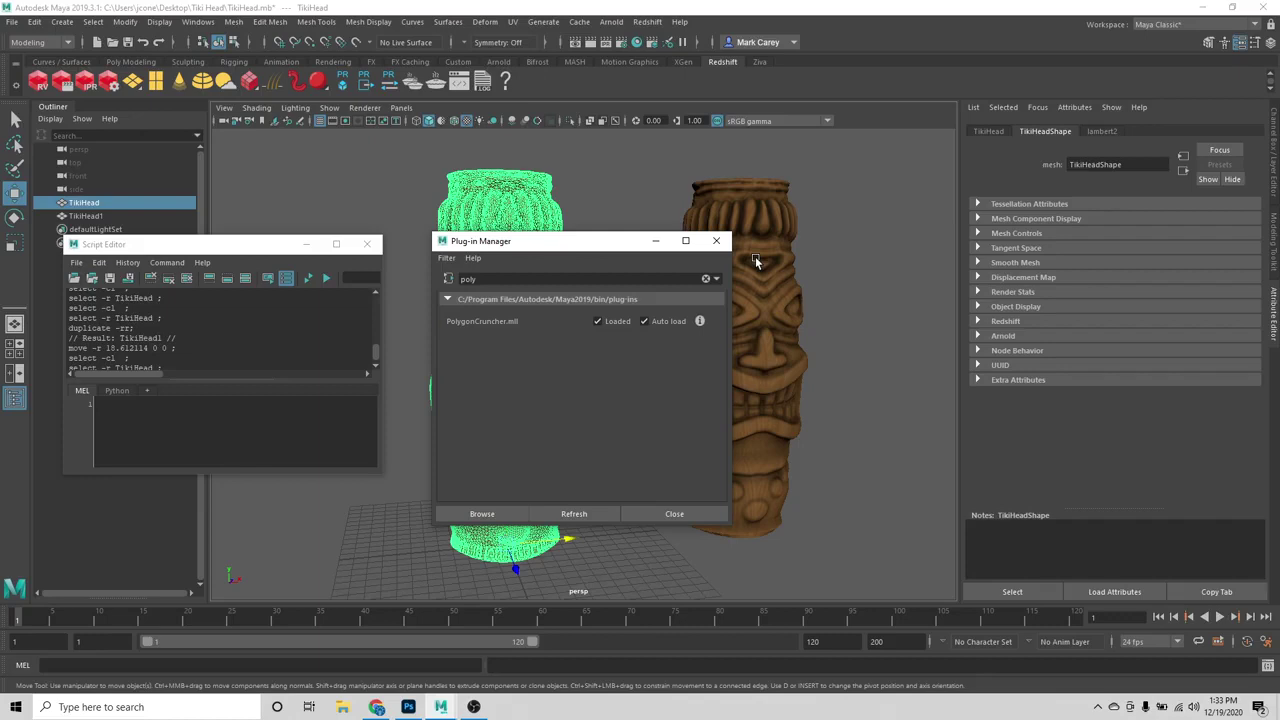
{"action": "left_click", "coordinate": [716, 241]}
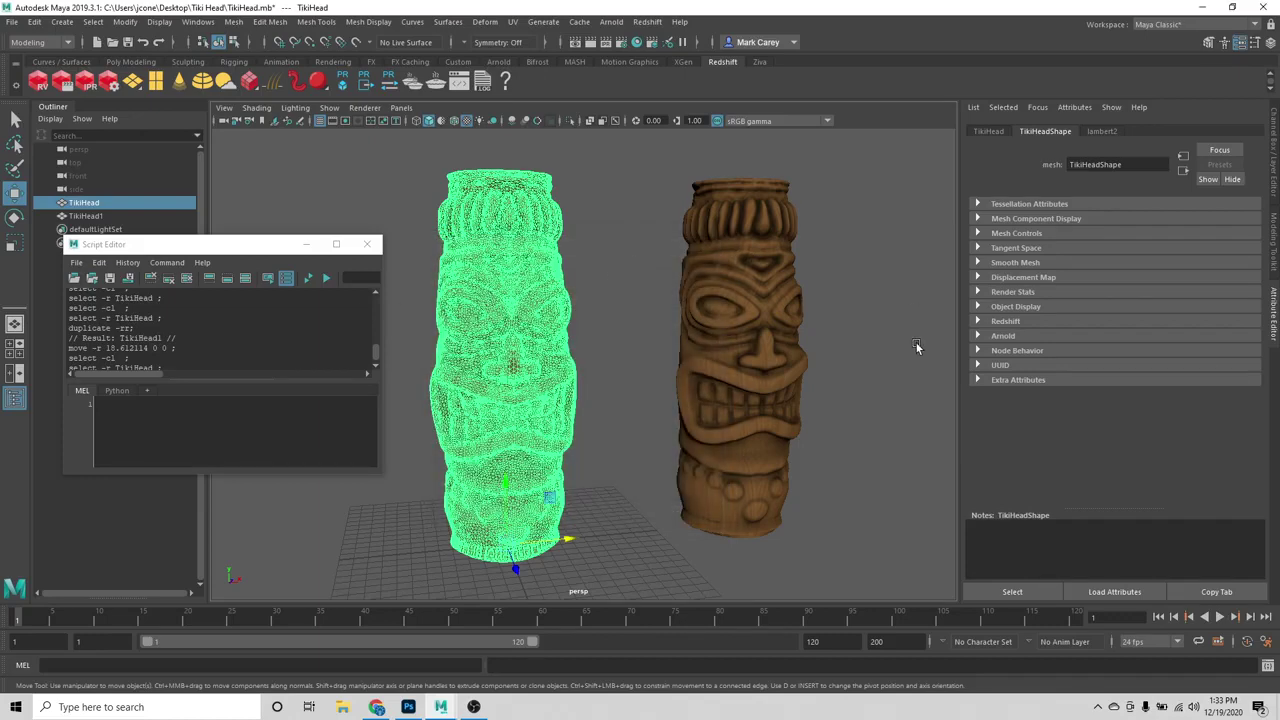
{"action": "left_click", "coordinate": [366, 244]}
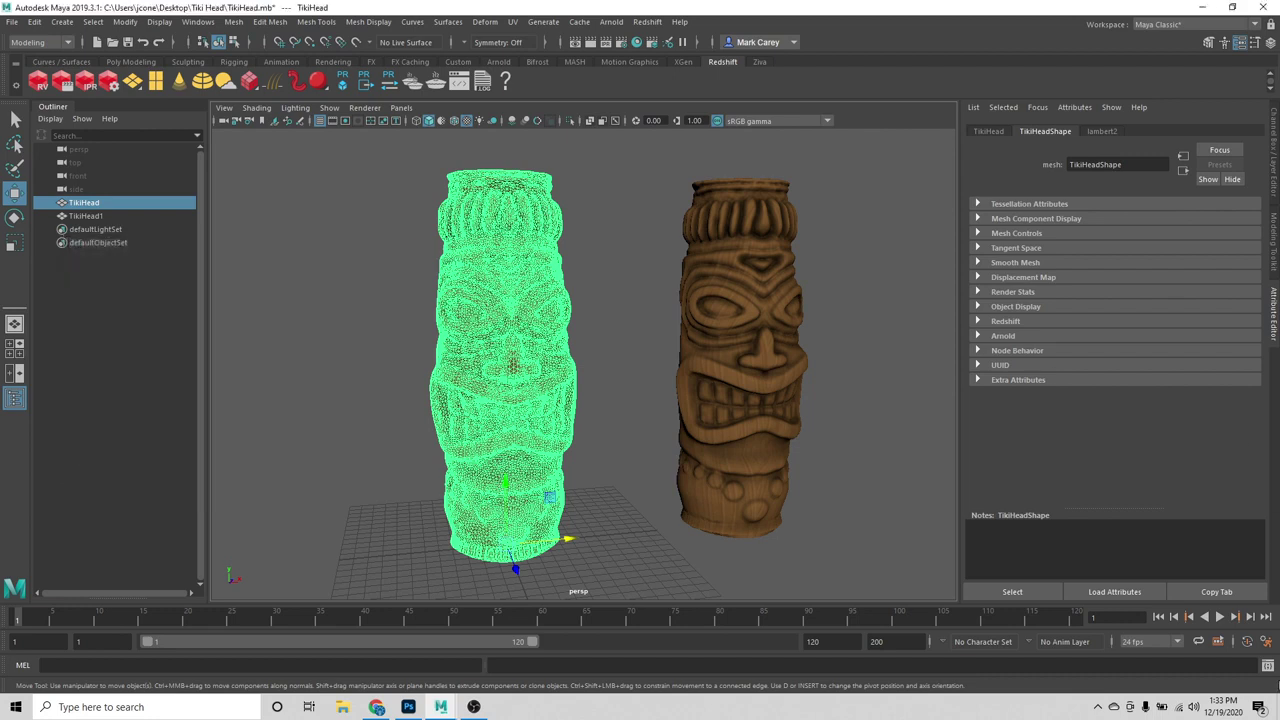
Step: Run the MEL command polyCrunch; on the selected TikiHead in the Script Editor, and close the editor
{"action": "left_click", "coordinate": [1268, 666]}
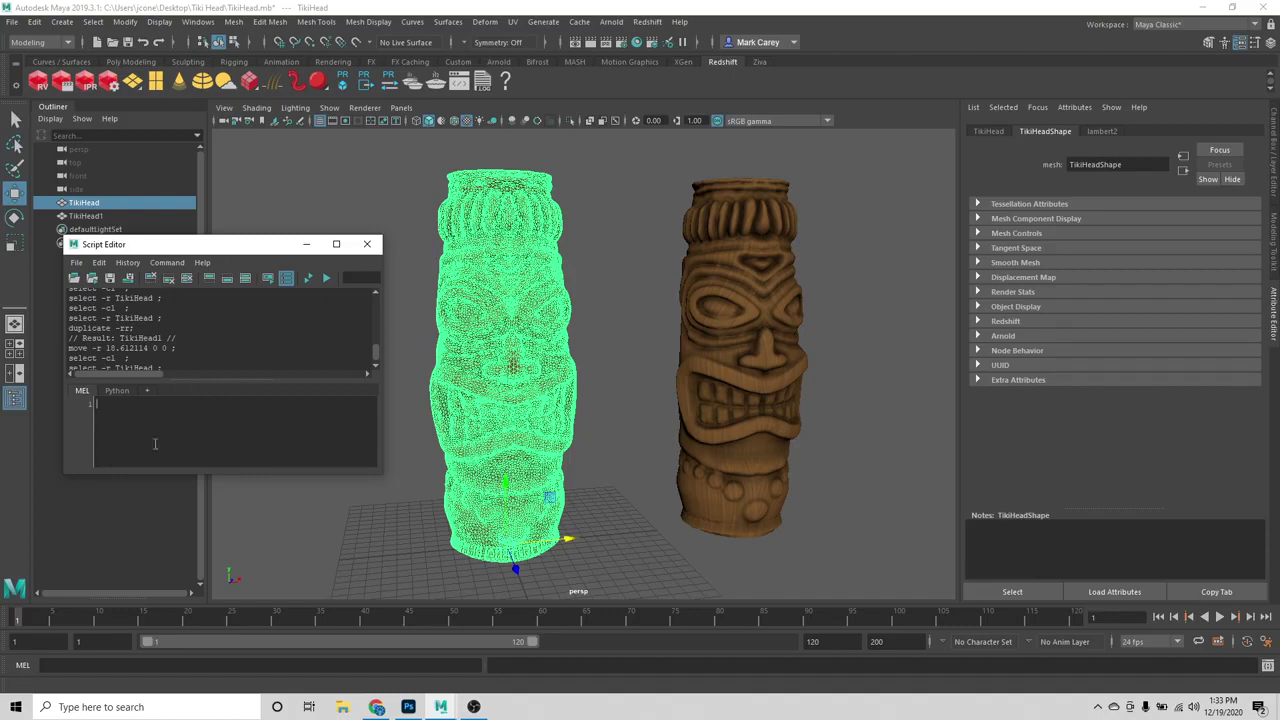
{"action": "type", "text": "polyCrunch"}
{"action": "left_click", "coordinate": [327, 280]}
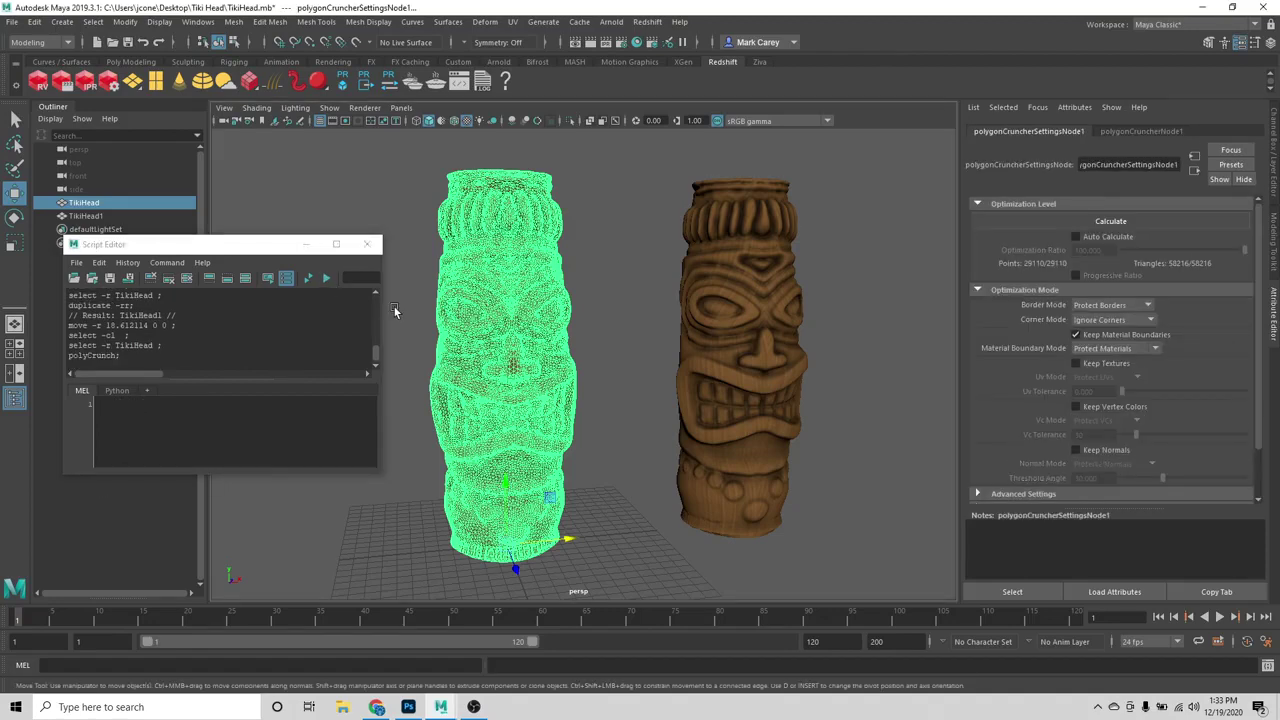
{"action": "left_click", "coordinate": [367, 244]}
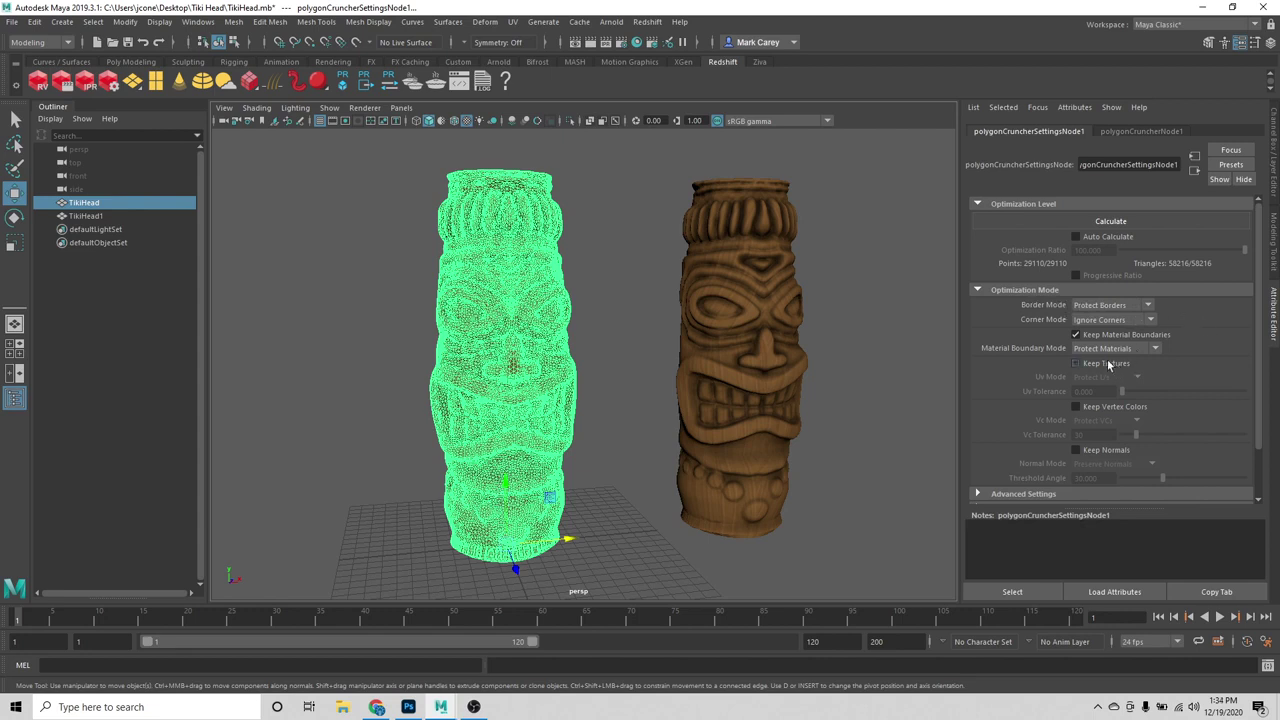
Step: Review the Polygon Cruncher node's optimization options, expanding its Advanced Settings and Symmetry Mode sections
{"action": "scroll", "coordinate": [1190, 408], "scroll_direction": "down", "scroll_amount": 2}
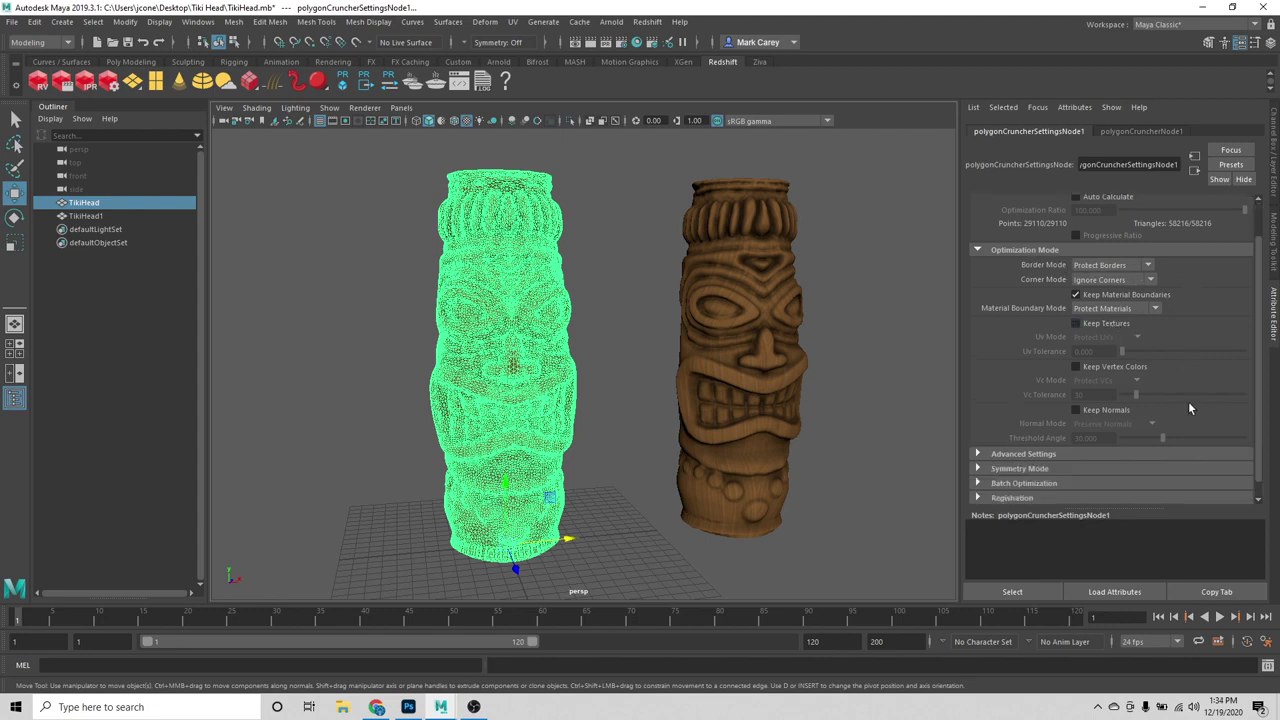
{"action": "left_click", "coordinate": [1059, 452]}
{"action": "scroll", "coordinate": [1055, 456], "scroll_direction": "down", "scroll_amount": 3}
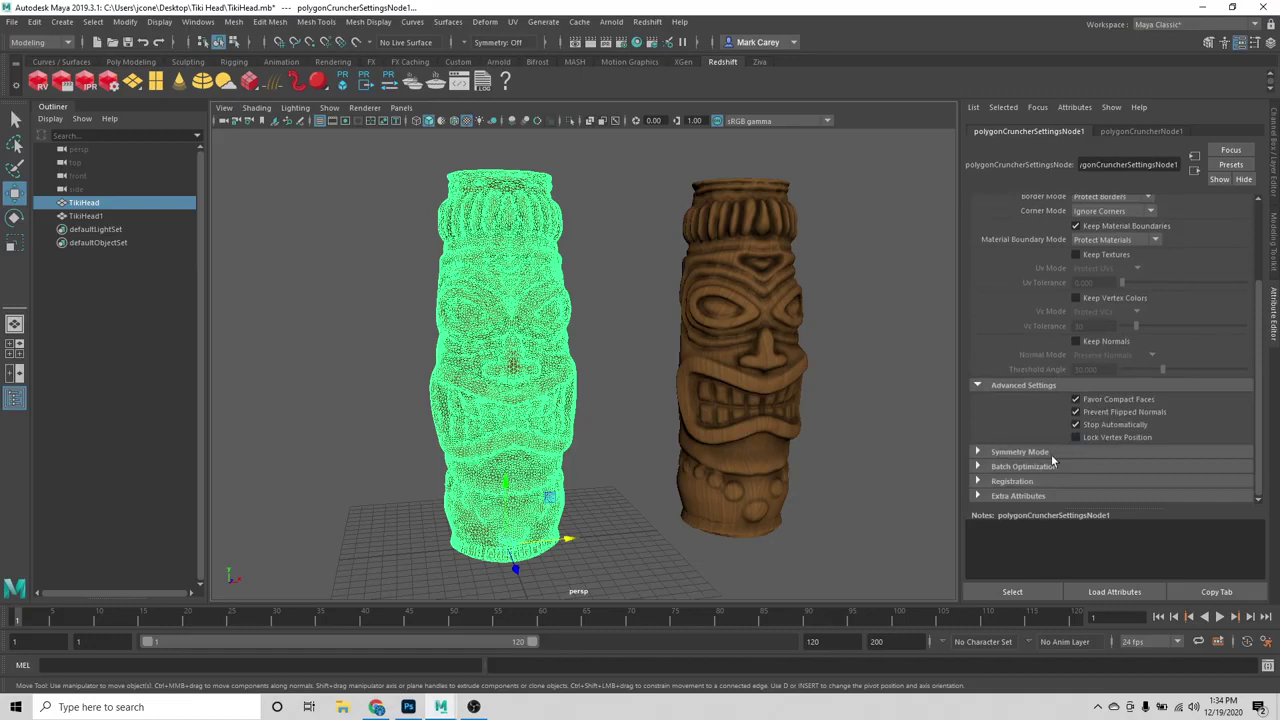
{"action": "left_click", "coordinate": [1053, 453]}
{"action": "scroll", "coordinate": [1086, 457], "scroll_direction": "down", "scroll_amount": 1}
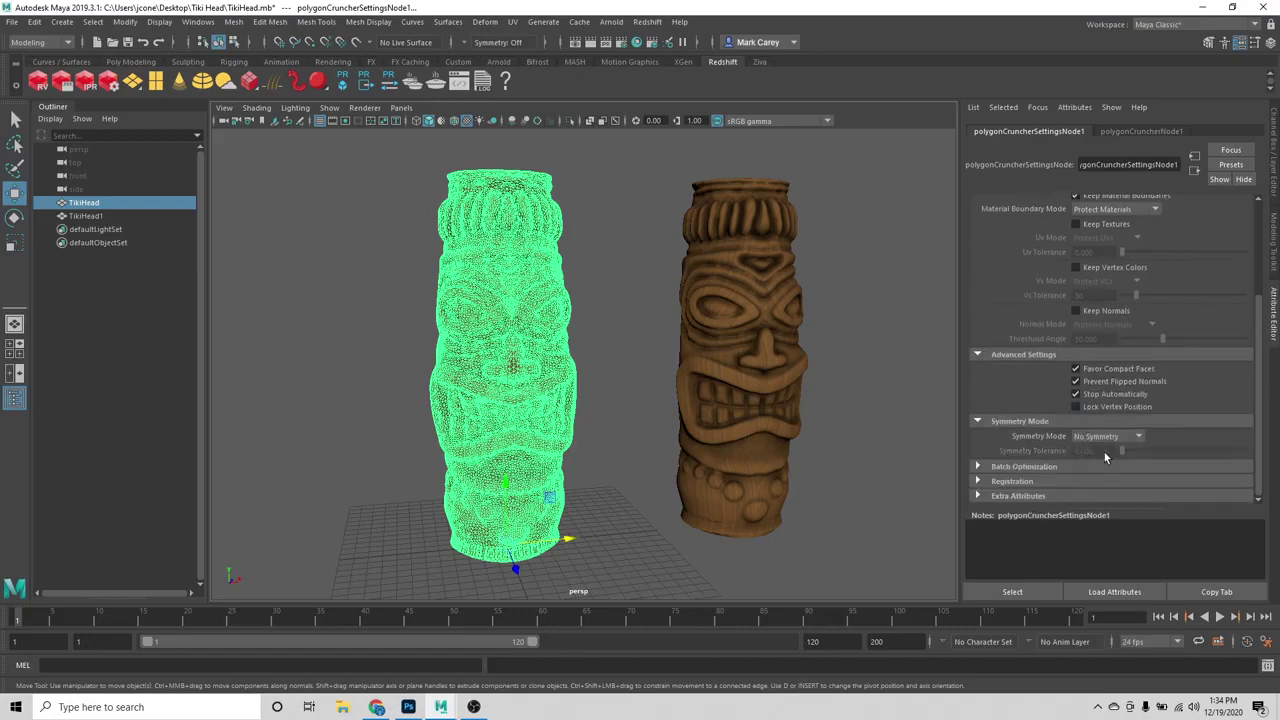
{"action": "scroll", "coordinate": [1105, 457], "scroll_direction": "up", "scroll_amount": 6}
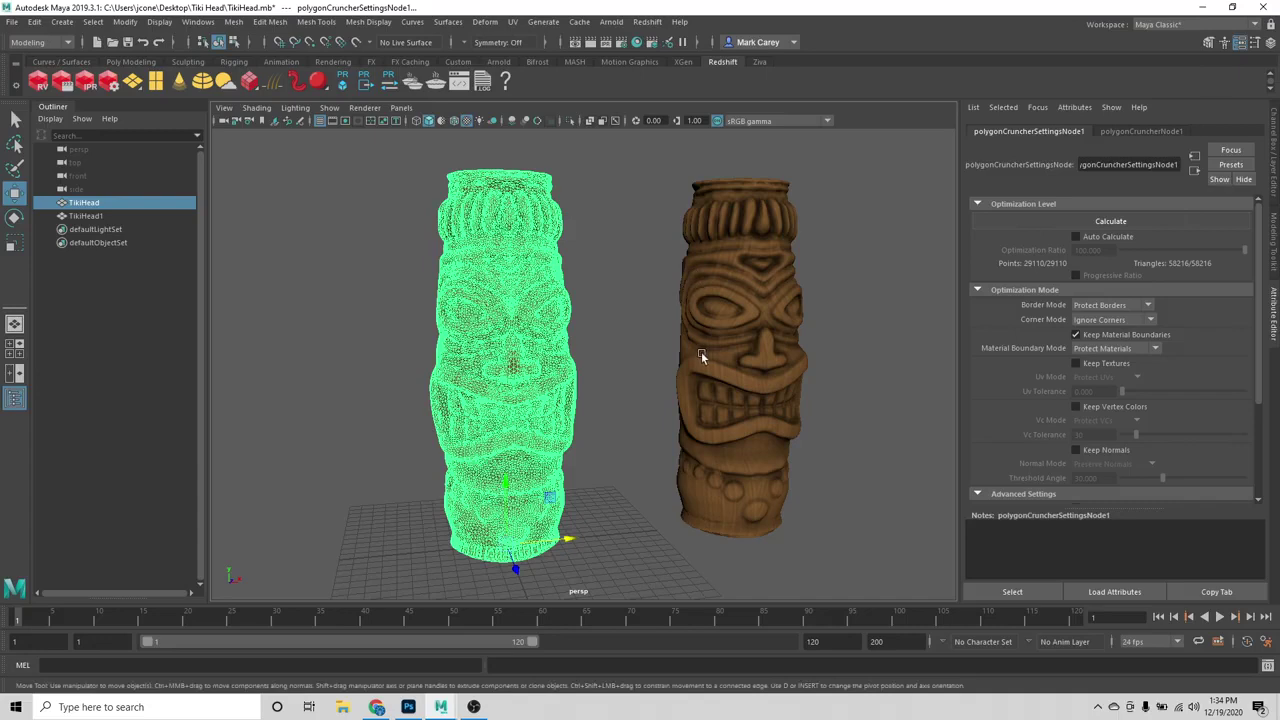
Step: Enable Keep Textures for the TikiHead optimization and calculate it with the UV mode Protect UVs
{"action": "left_click_drag", "start_coordinate": [701, 351], "coordinate": [711, 364], "text": "alt"}
{"action": "left_click", "coordinate": [1118, 365]}
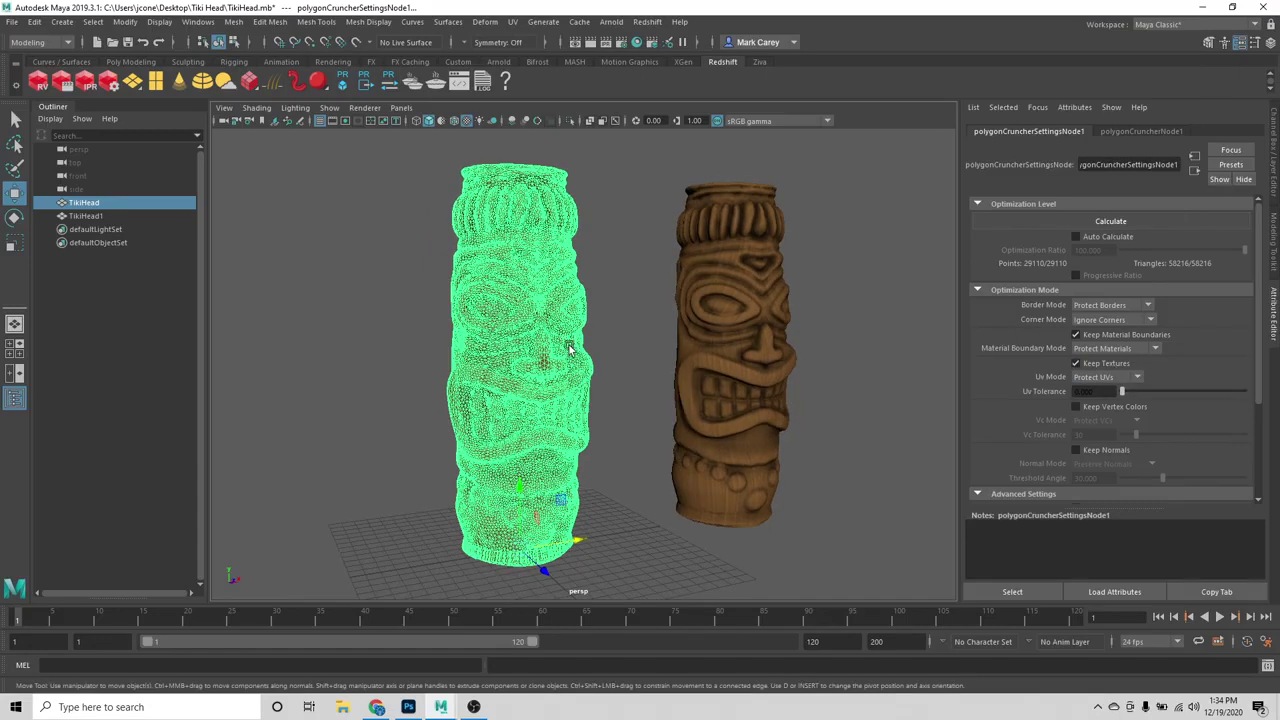
{"action": "left_click_drag", "start_coordinate": [708, 352], "coordinate": [691, 366], "text": "alt"}
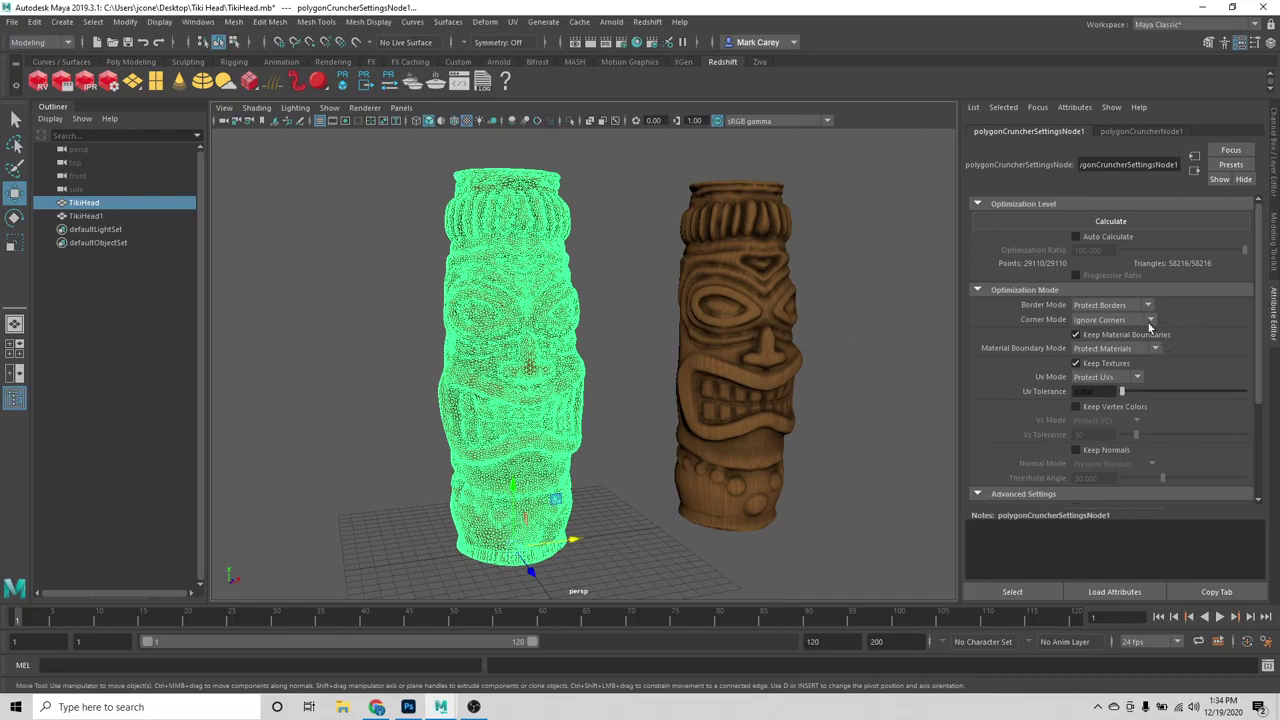
{"action": "left_click", "coordinate": [1121, 222]}
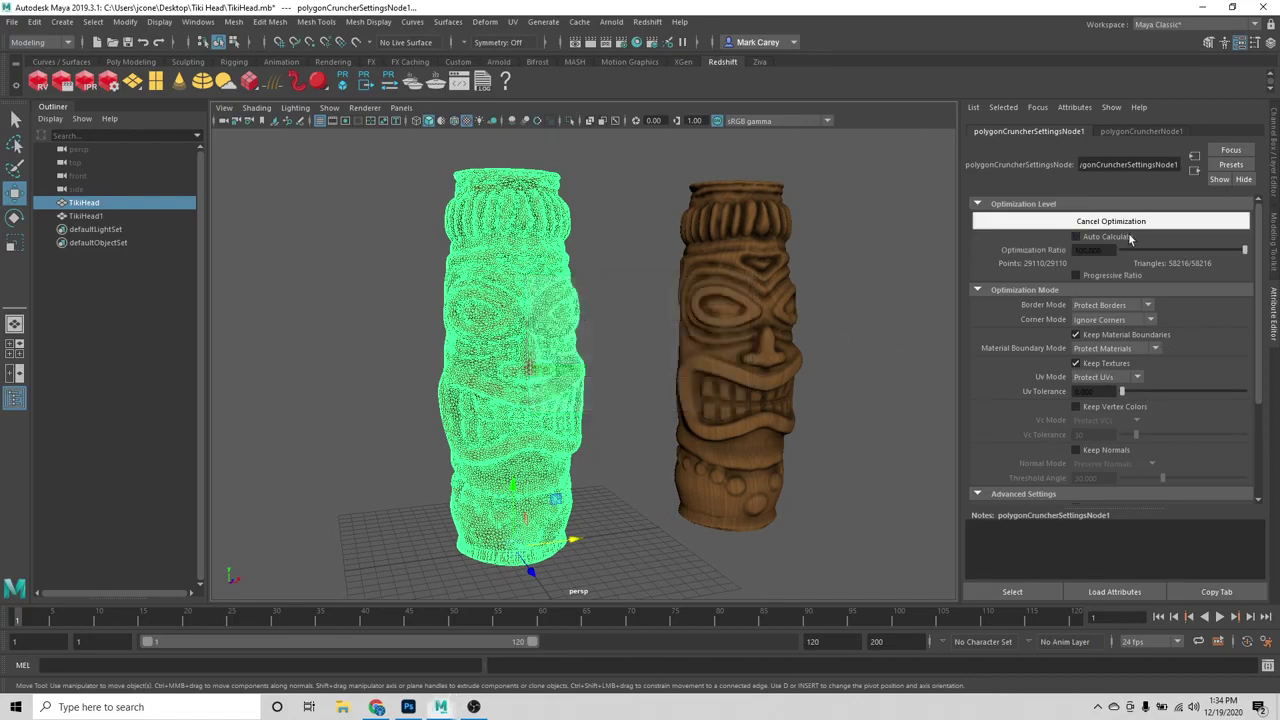
{"action": "left_click_drag", "start_coordinate": [794, 317], "coordinate": [755, 362], "text": "alt"}
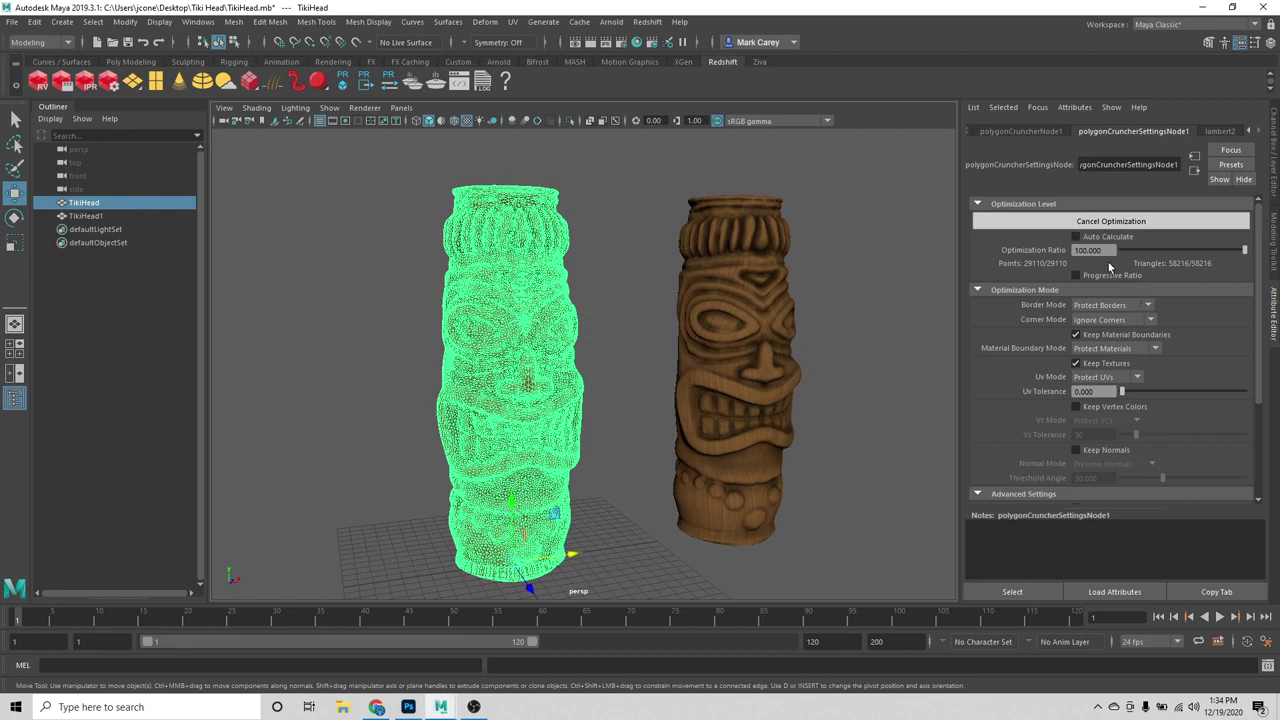
{"action": "mouse_move", "coordinate": [1244, 249]}
{"action": "left_mouse_down"}
{"action": "mouse_move", "coordinate": [1115, 249]}
{"action": "mouse_move", "coordinate": [1244, 250]}
{"action": "left_mouse_up"}
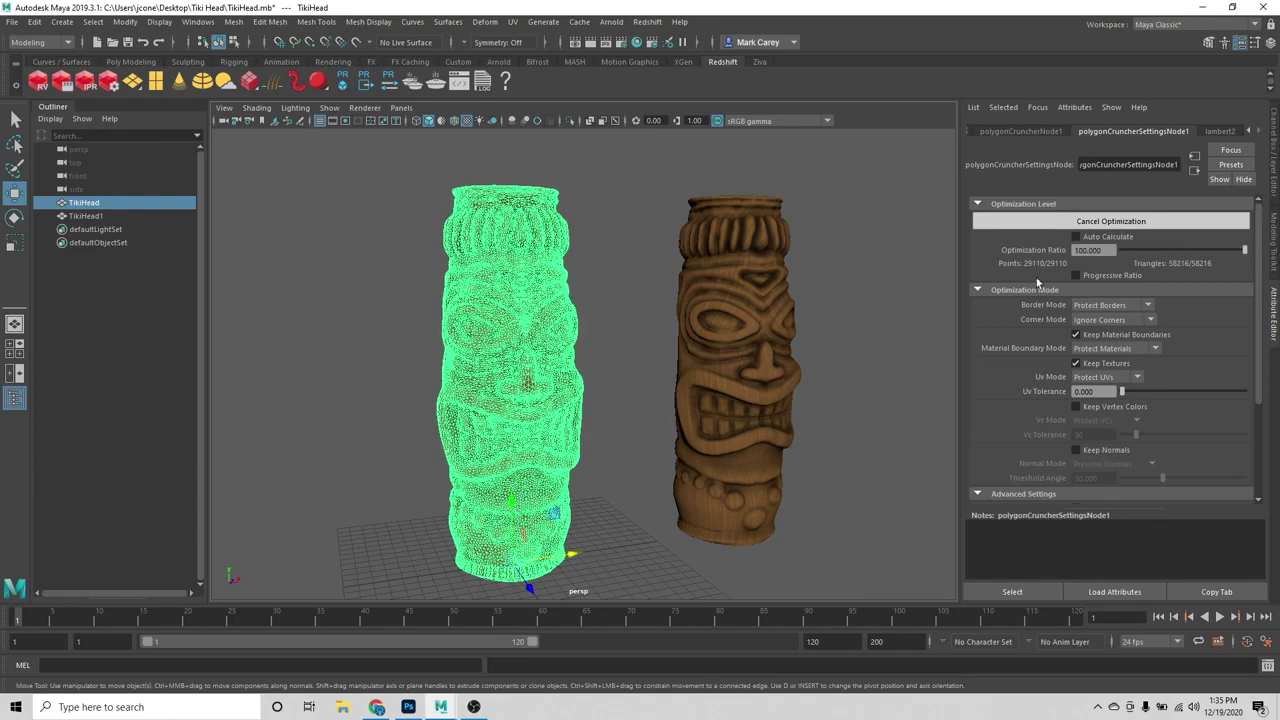
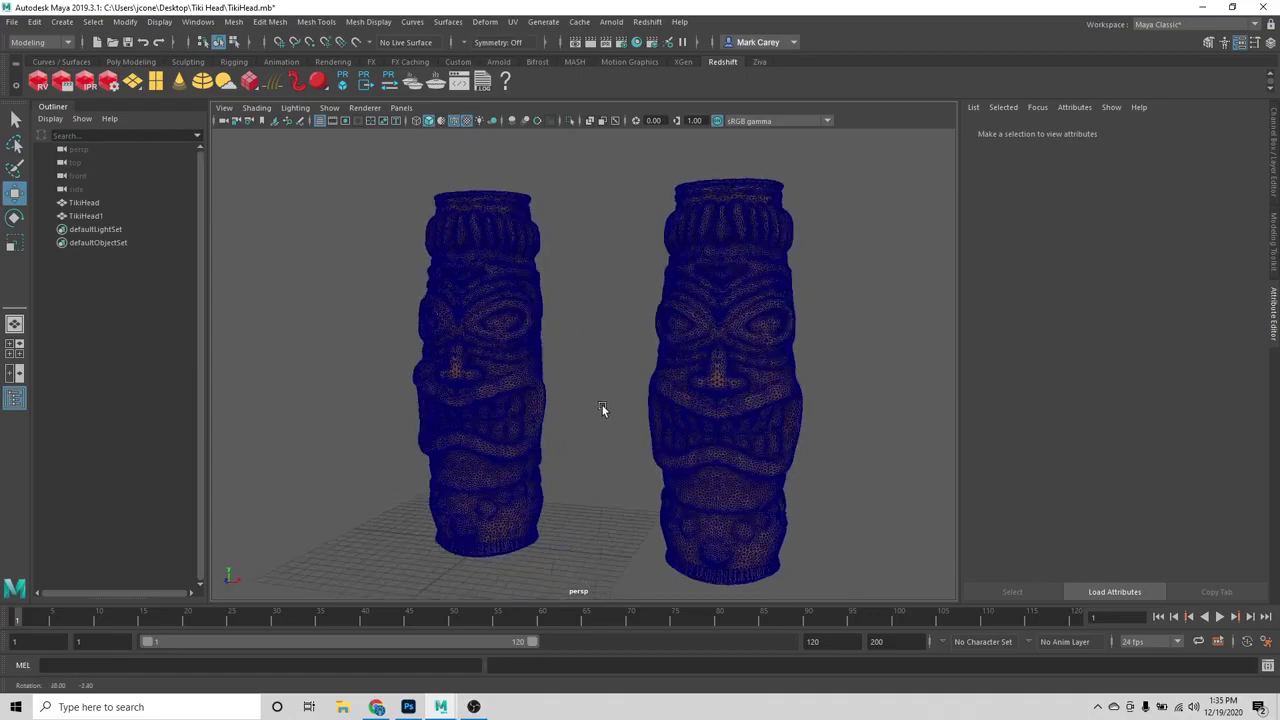
Step: Lower the TikiHead's Optimization Ratio to 17.033 and compare its wireframe with the duplicate
{"action": "scroll", "coordinate": [667, 381], "scroll_direction": "up", "scroll_amount": 5}
{"action": "left_click_drag", "start_coordinate": [755, 329], "coordinate": [610, 395], "text": "alt"}
{"action": "left_click", "coordinate": [531, 385]}
{"action": "left_click_drag", "start_coordinate": [1245, 257], "coordinate": [1143, 263]}
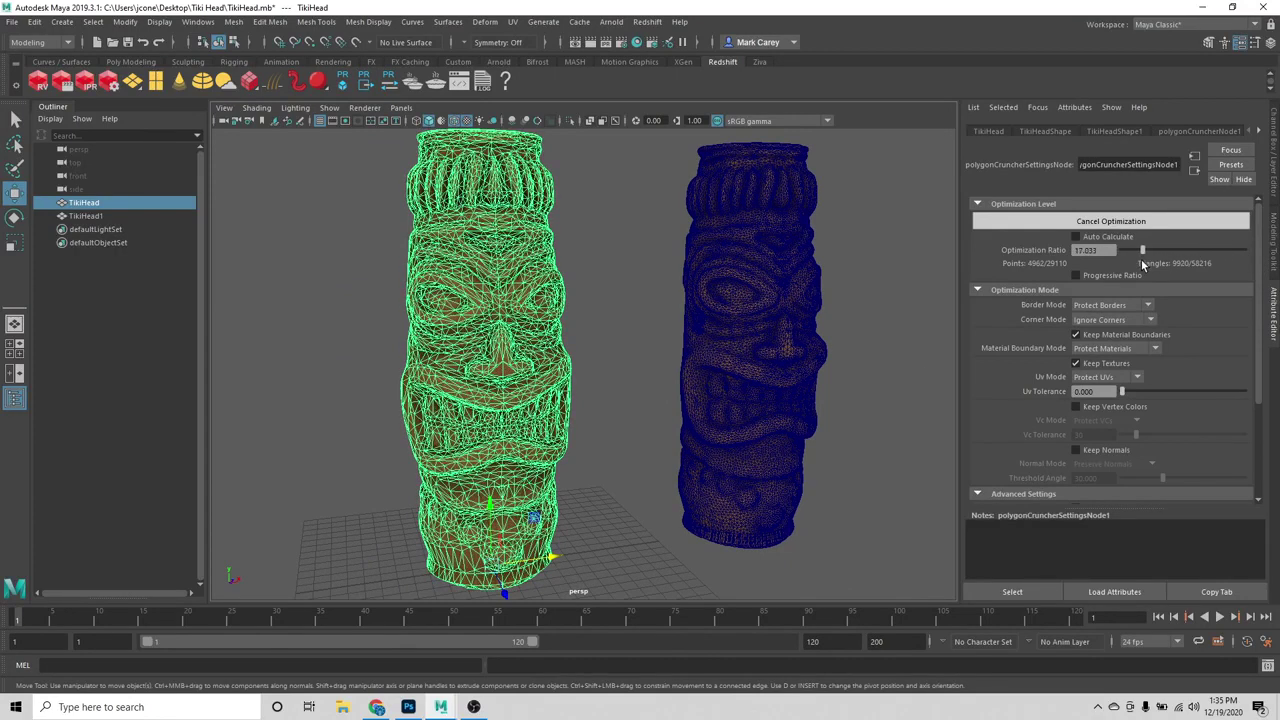
{"action": "left_click", "coordinate": [612, 382]}
{"action": "mouse_move", "coordinate": [612, 382]}
{"action": "left_mouse_down", "text": "alt"}
{"action": "mouse_move", "coordinate": [648, 371]}
{"action": "mouse_move", "coordinate": [690, 381]}
{"action": "mouse_move", "coordinate": [562, 407]}
{"action": "mouse_move", "coordinate": [599, 390]}
{"action": "left_mouse_up", "text": "alt"}
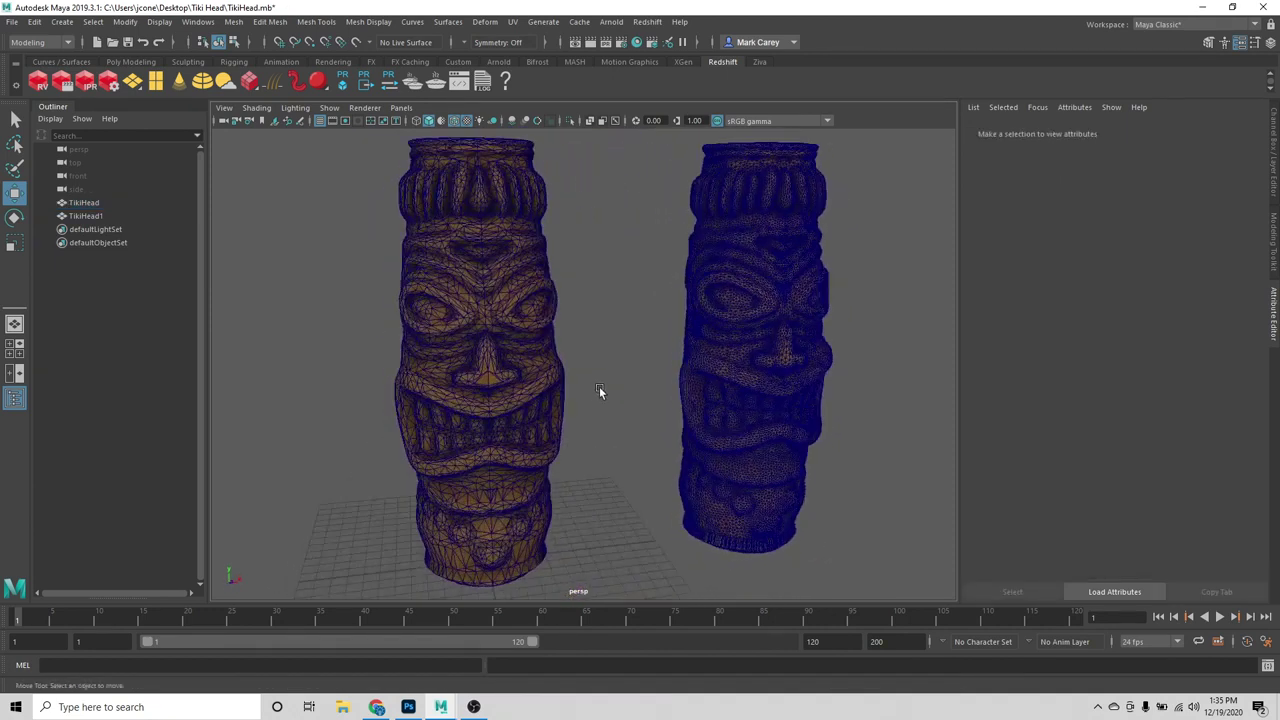
Step: Reduce the TikiHead's Optimization Ratio to 2.198 and check the coarser mesh against the duplicate from several angles
{"action": "key", "text": "ctrl+z"}
{"action": "left_click_drag", "start_coordinate": [1142, 250], "coordinate": [1124, 251]}
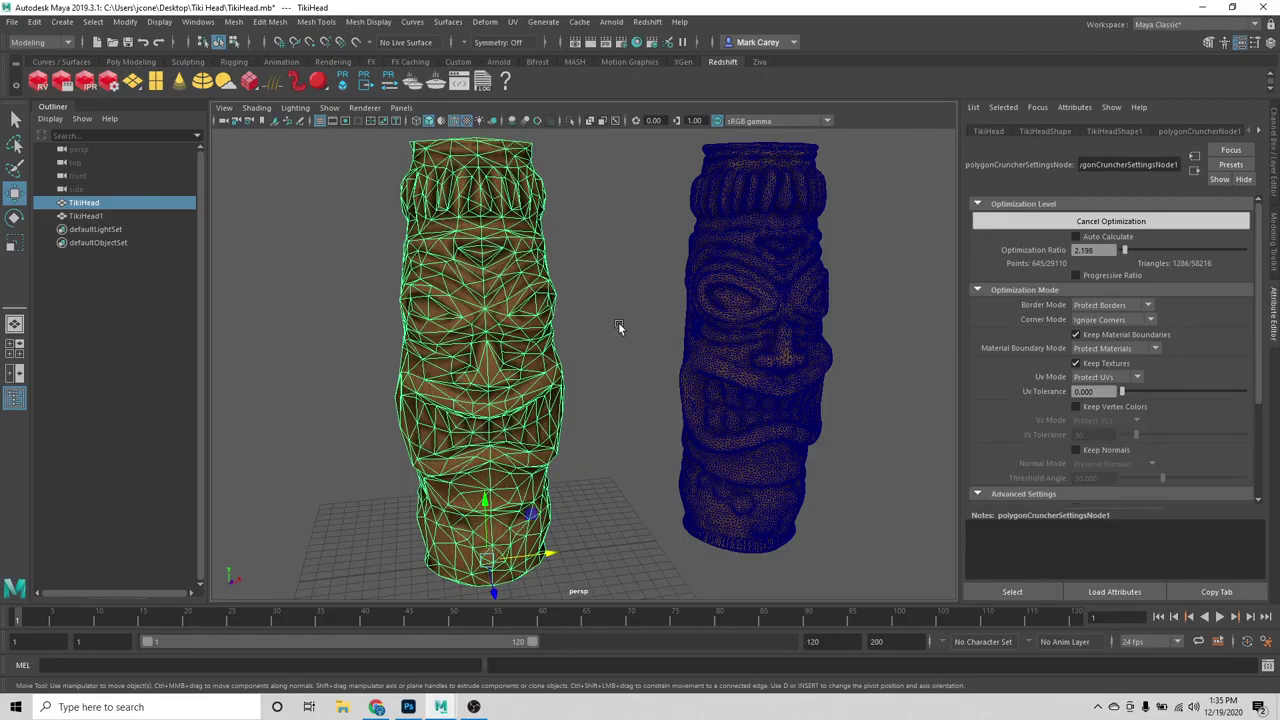
{"action": "left_click", "coordinate": [612, 368]}
{"action": "left_click_drag", "start_coordinate": [612, 368], "coordinate": [693, 316], "text": "alt"}
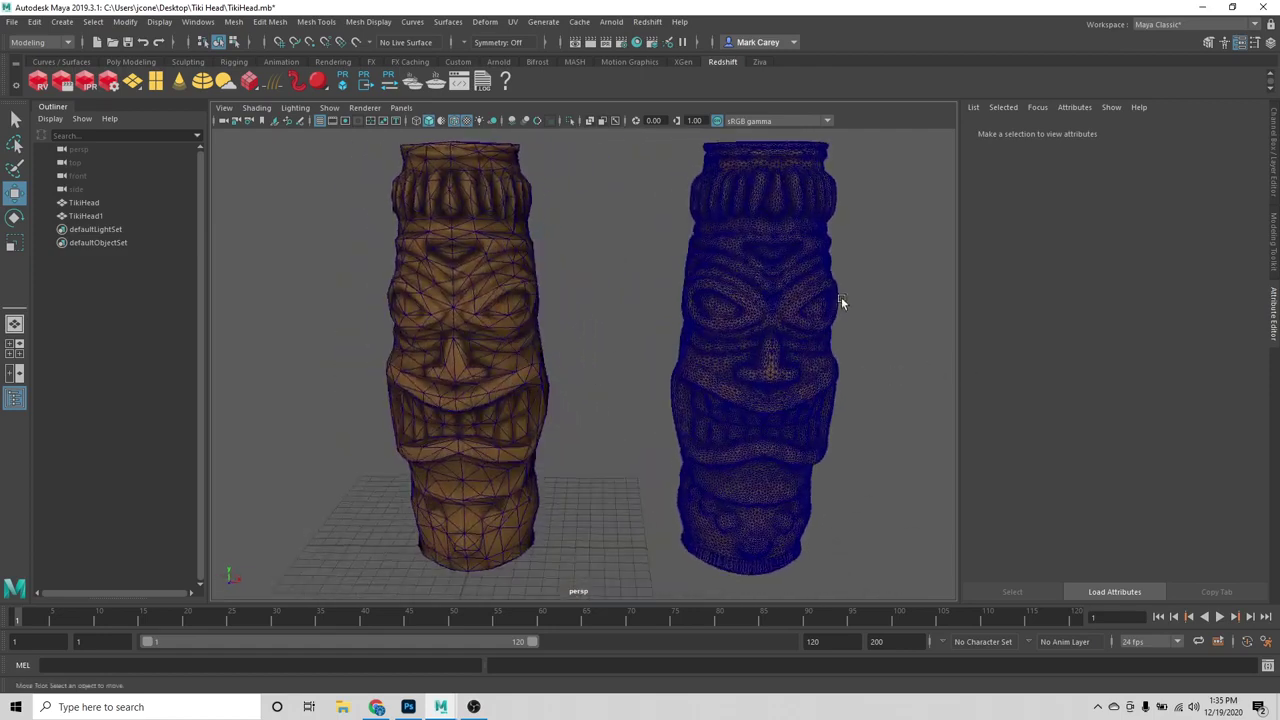
{"action": "left_click", "coordinate": [433, 358]}
{"action": "left_click_drag", "start_coordinate": [433, 358], "coordinate": [583, 386], "text": "alt"}
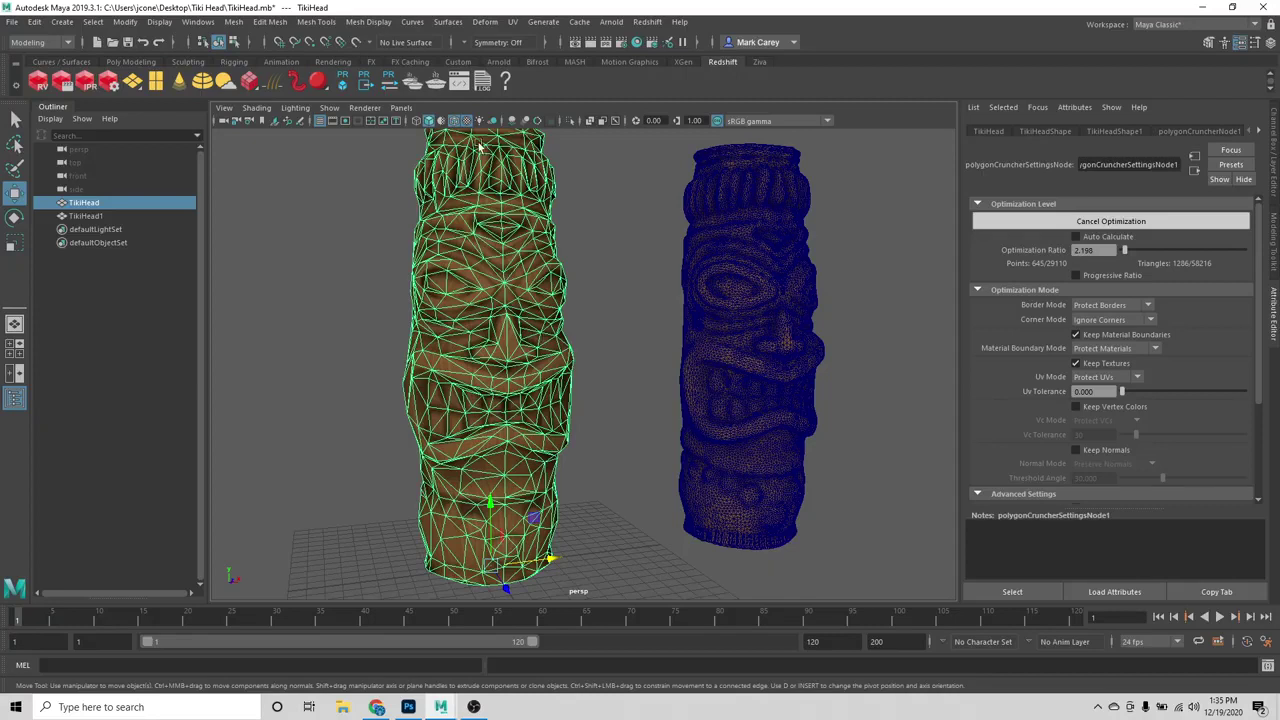
Step: Hide the wireframe overlay on shaded objects and compare the textured surfaces of both heads
{"action": "left_click", "coordinate": [453, 120]}
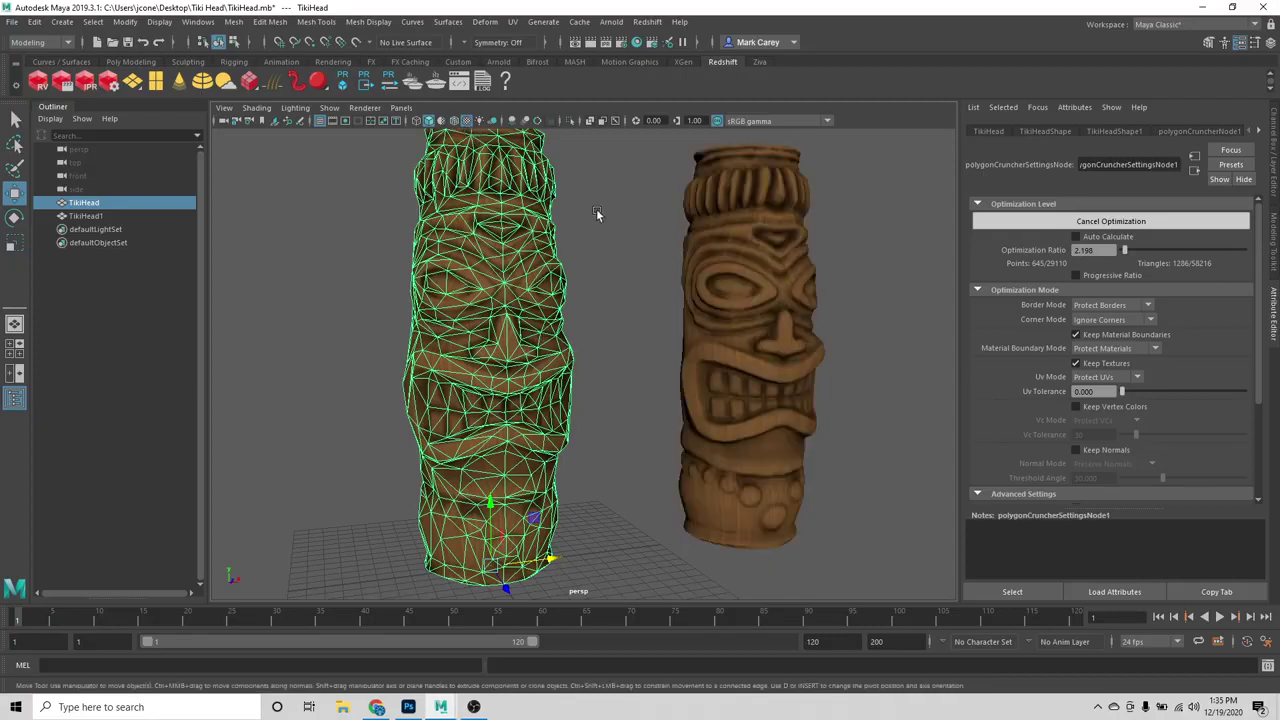
{"action": "left_click", "coordinate": [640, 350]}
{"action": "left_click_drag", "start_coordinate": [640, 350], "coordinate": [628, 349], "text": "alt"}
{"action": "left_click", "coordinate": [548, 358]}
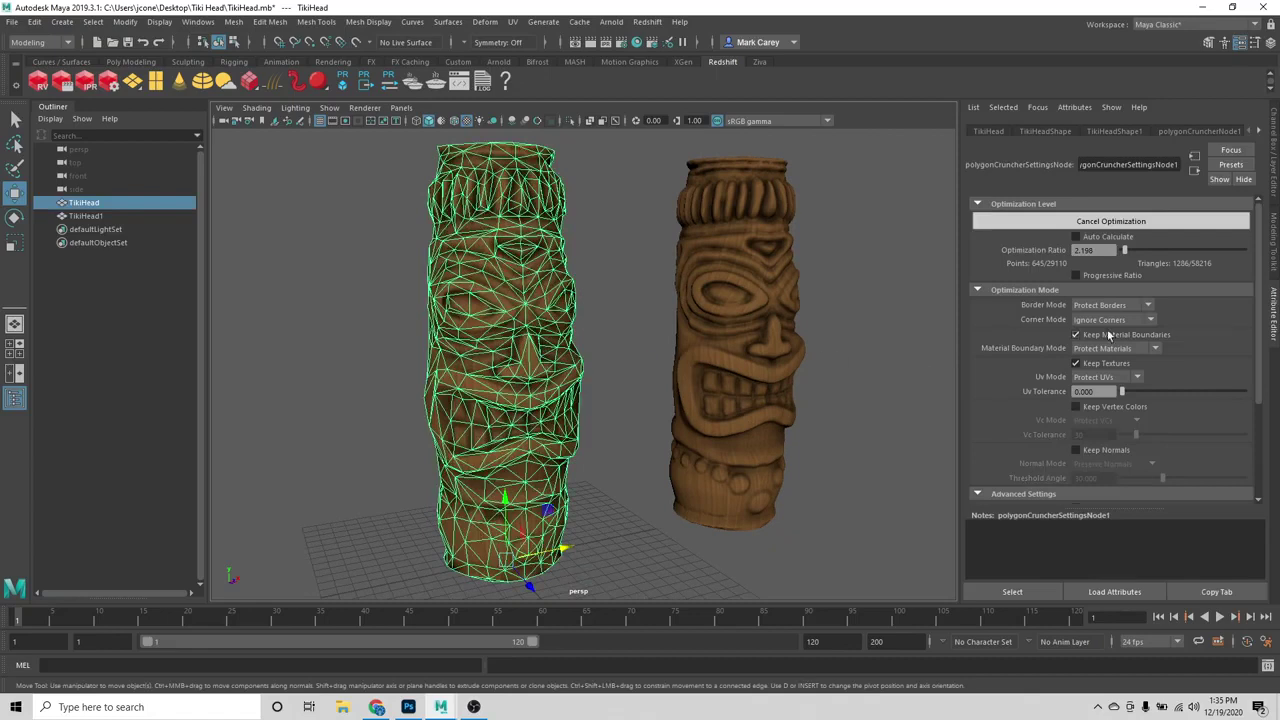
Step: Restore the TikiHead's Optimization Ratio to 100, drop it close to zero and view the extreme reduction beside the duplicate
{"action": "left_click_drag", "start_coordinate": [1130, 256], "coordinate": [1250, 251]}
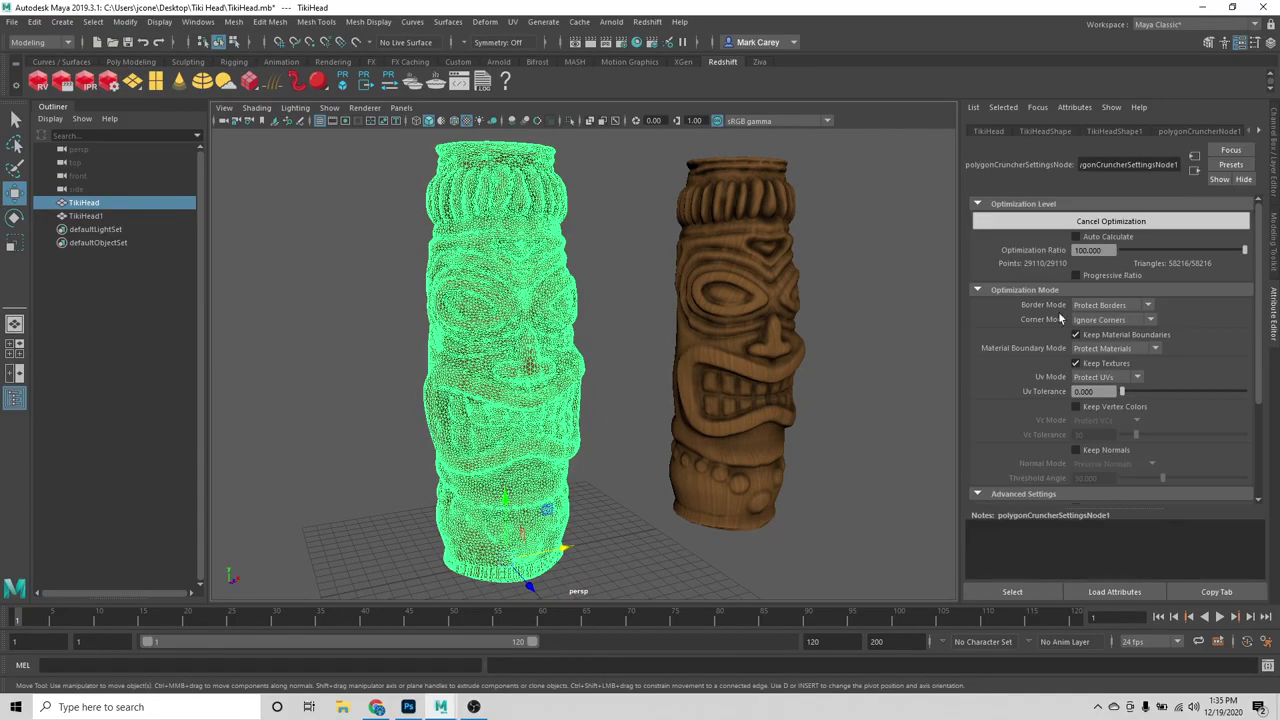
{"action": "left_click_drag", "start_coordinate": [1243, 252], "coordinate": [1121, 251]}
{"action": "left_click", "coordinate": [634, 334]}
{"action": "left_click_drag", "start_coordinate": [634, 334], "coordinate": [628, 389], "text": "alt"}
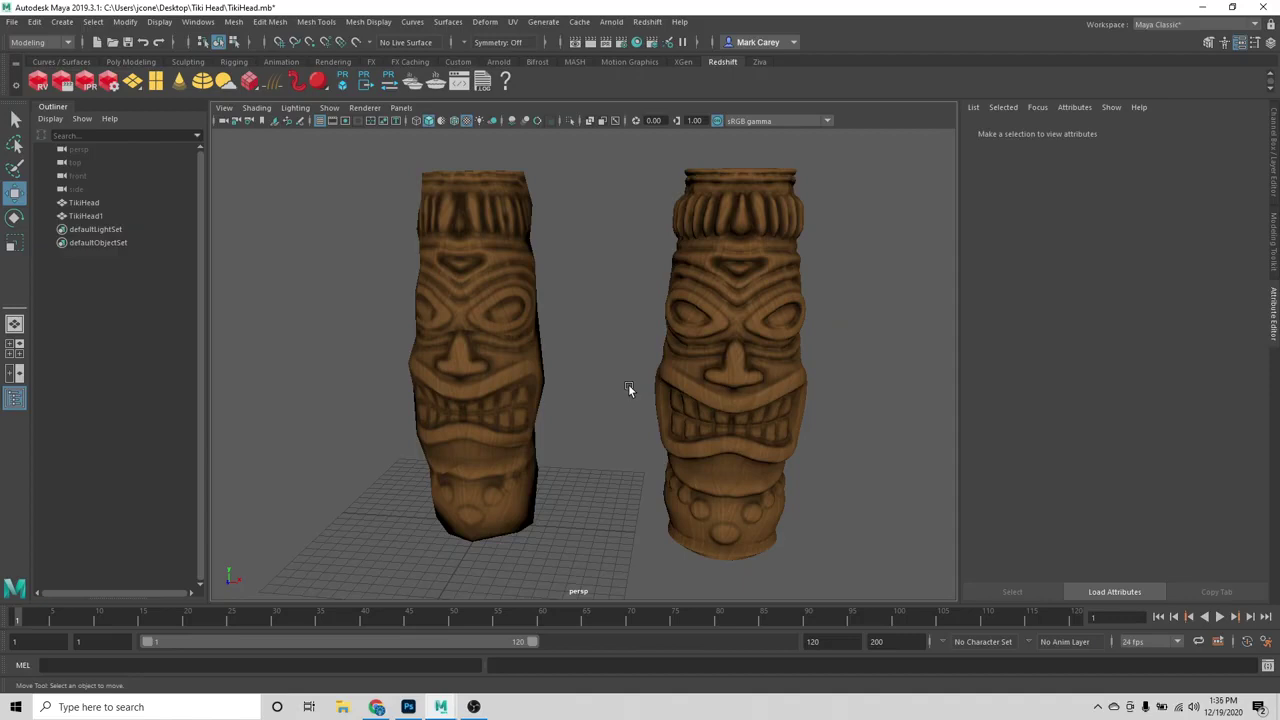
Step: Inspect the crunched TikiHead up close and turn the wireframe overlay back on to compare both meshes
{"action": "left_click", "coordinate": [510, 364]}
{"action": "left_click_drag", "start_coordinate": [510, 364], "coordinate": [604, 388], "text": "alt"}
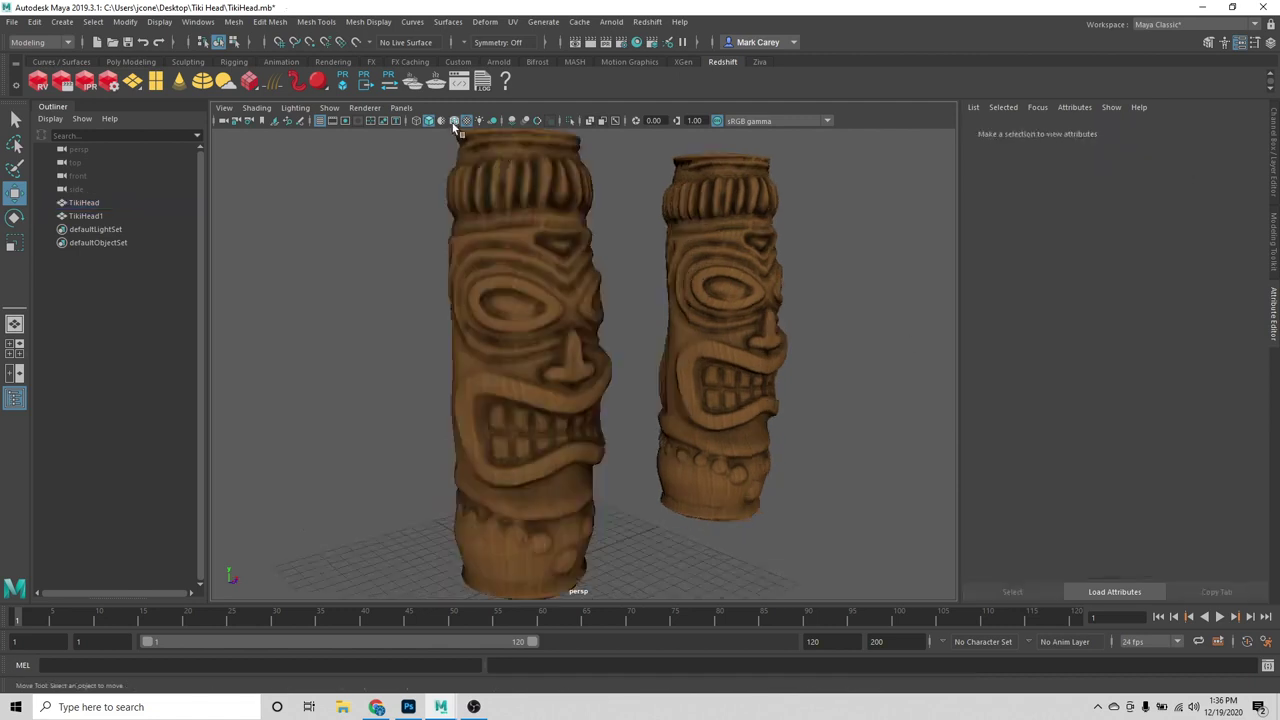
{"action": "left_click", "coordinate": [454, 121]}
{"action": "left_click_drag", "start_coordinate": [804, 427], "coordinate": [766, 429], "text": "alt"}
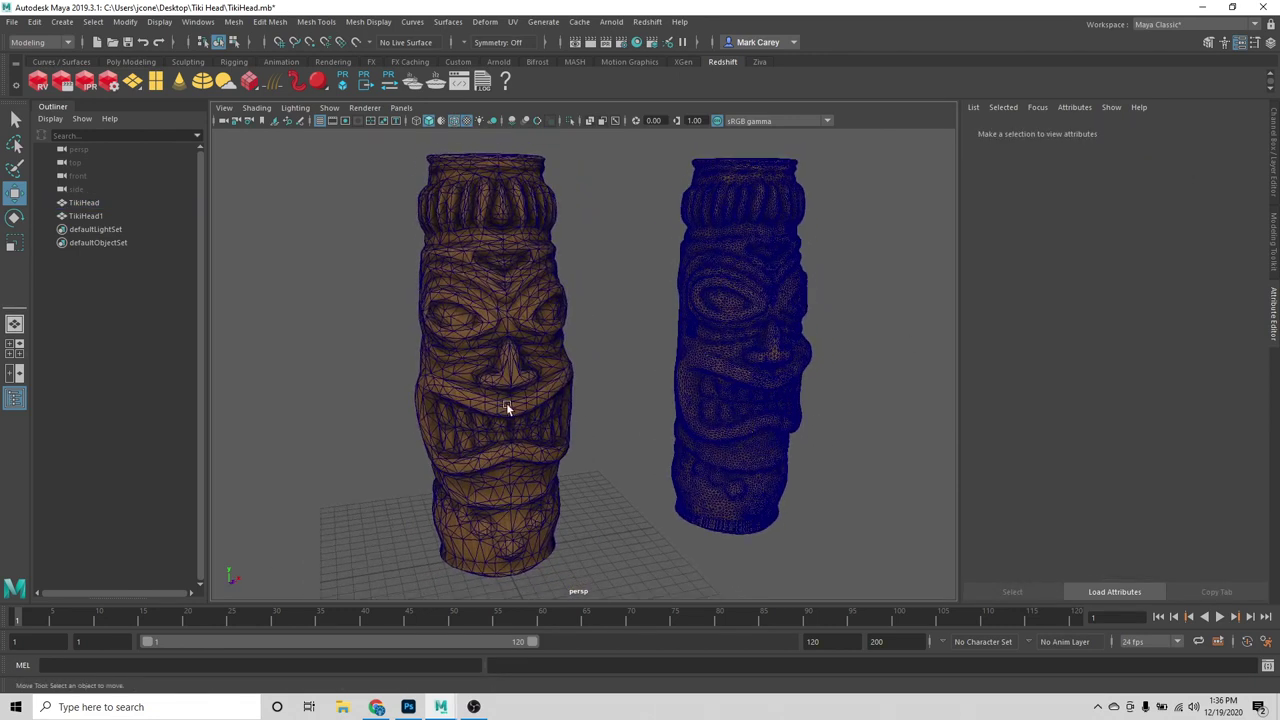
Step: Set the TikiHead's Optimization Ratio to 6 in its Polygon Cruncher settings node
{"action": "left_click", "coordinate": [508, 406]}
{"action": "left_click", "coordinate": [1210, 131]}
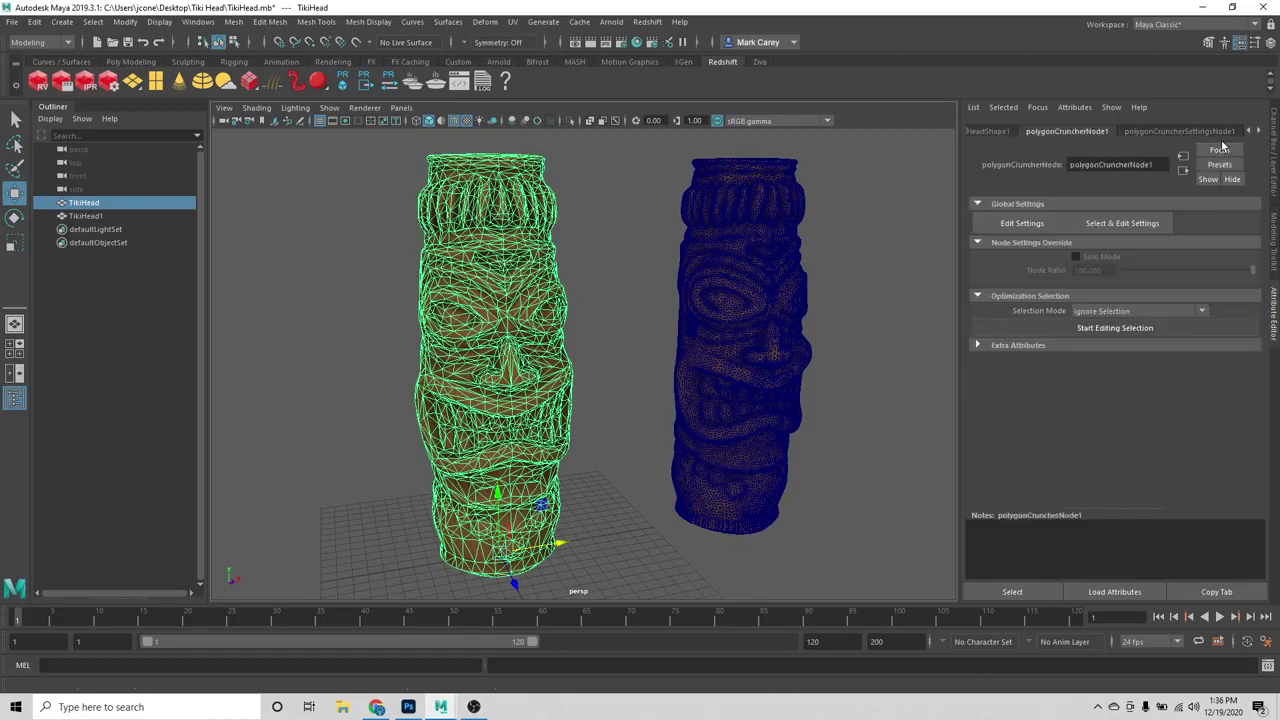
{"action": "left_click", "coordinate": [1259, 131]}
{"action": "double_click", "coordinate": [1090, 250]}
{"action": "type", "text": "6"}
{"action": "key", "text": "Return"}
Step: Compare the reduced TikiHead with the original duplicate, first with the wireframe overlay and then with textures only
{"action": "left_click", "coordinate": [594, 414]}
{"action": "left_click_drag", "start_coordinate": [594, 414], "coordinate": [509, 301], "text": "alt"}
{"action": "left_click_drag", "start_coordinate": [586, 429], "coordinate": [398, 219], "text": "alt"}
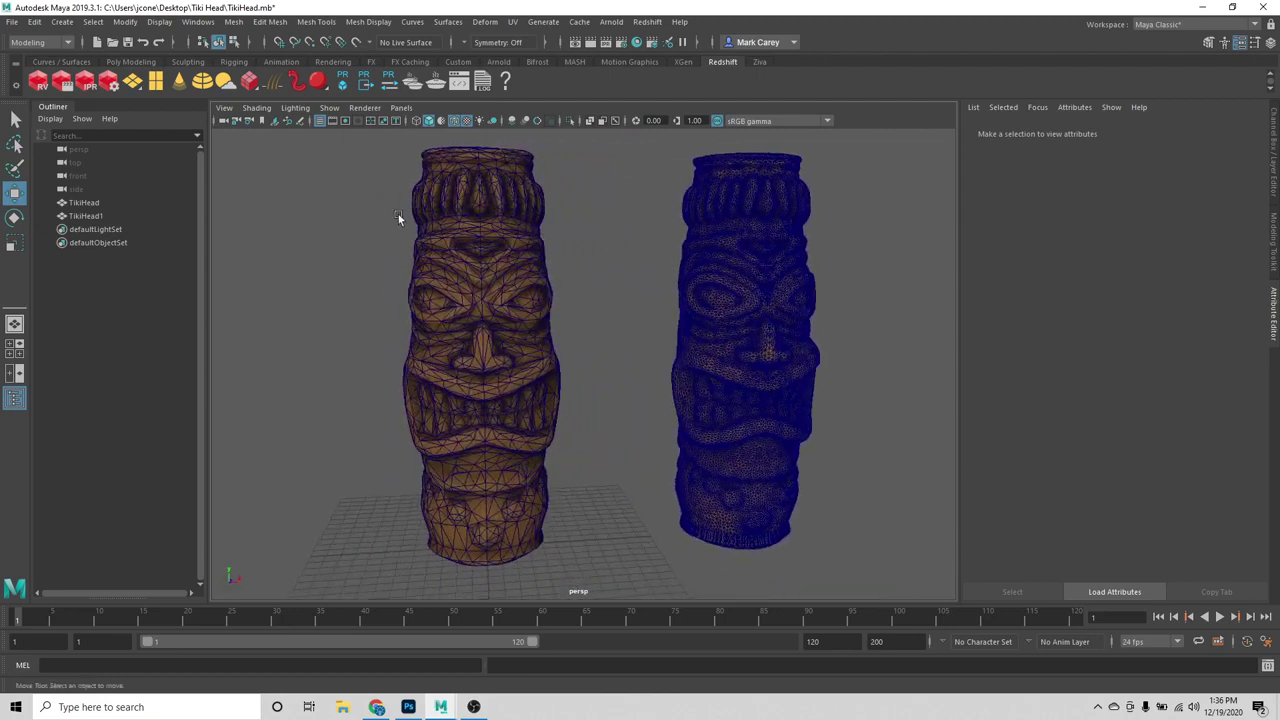
{"action": "left_click", "coordinate": [456, 122]}
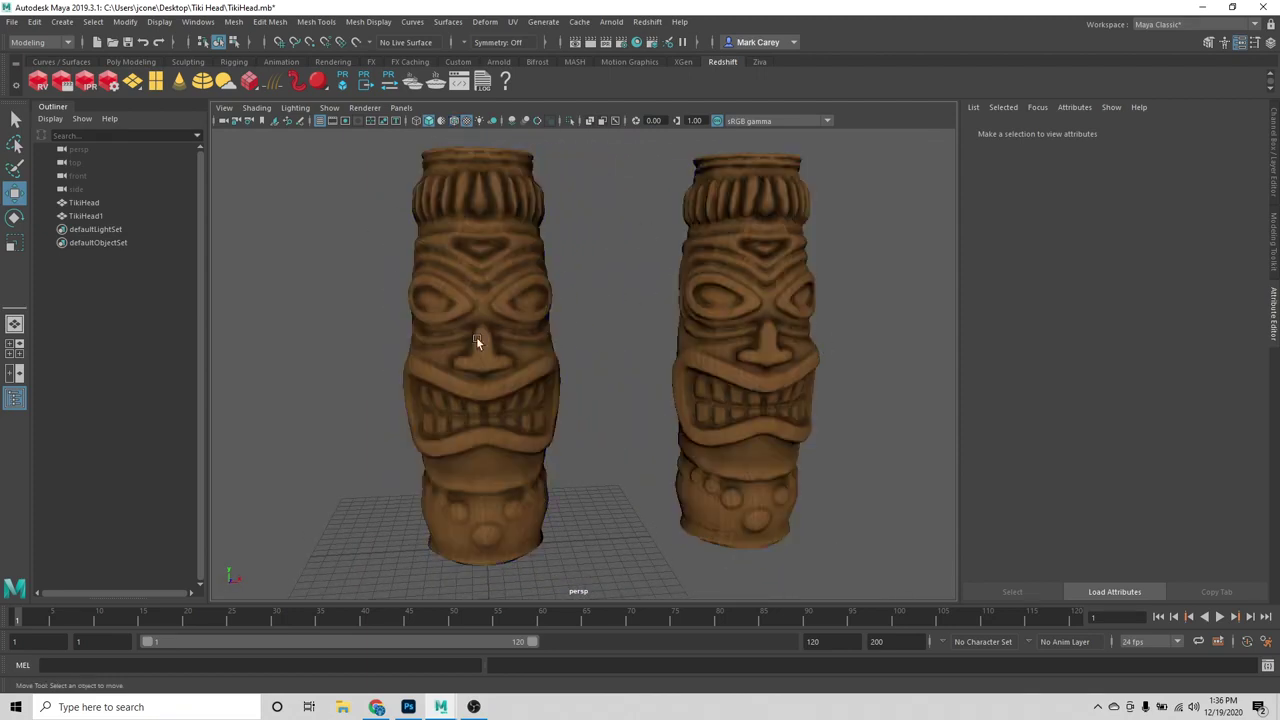
{"action": "left_click_drag", "start_coordinate": [678, 385], "coordinate": [690, 390], "text": "alt"}
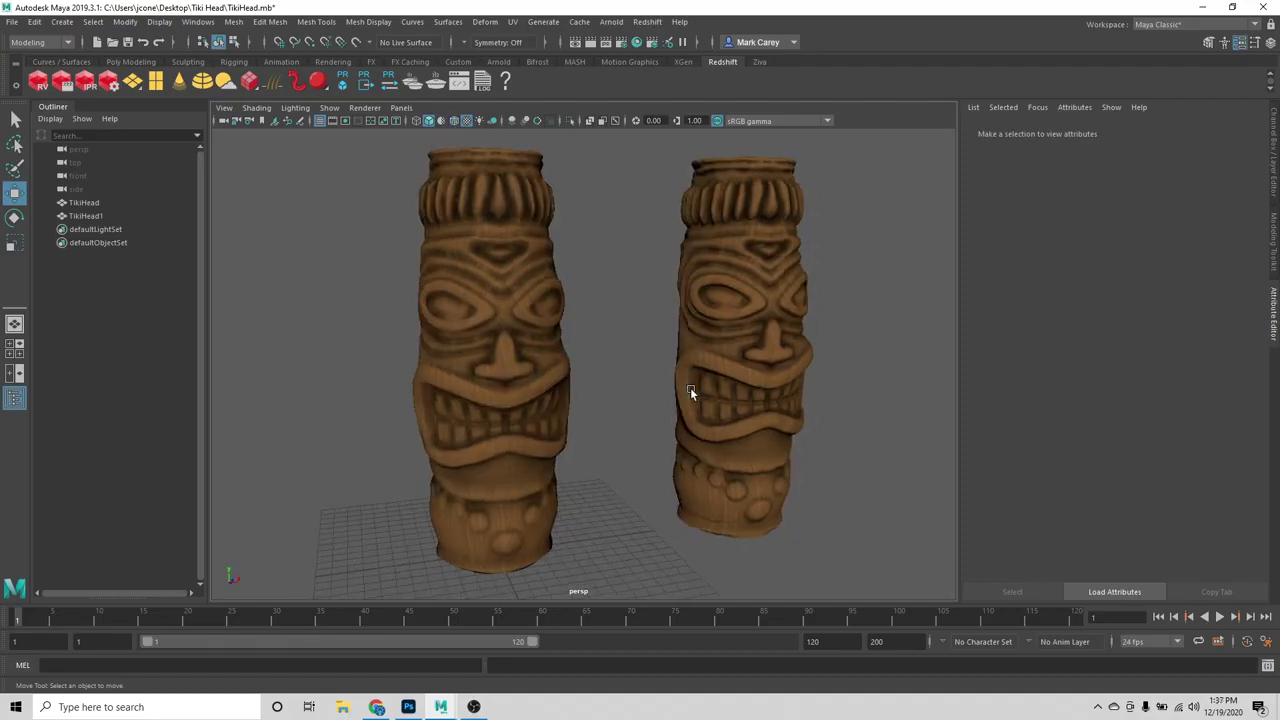
Step: Delete the construction history of the TikiHead mesh to make the polygon reduction permanent
{"action": "left_click", "coordinate": [486, 308]}
{"action": "left_click", "coordinate": [622, 335]}
{"action": "left_click", "coordinate": [500, 300]}
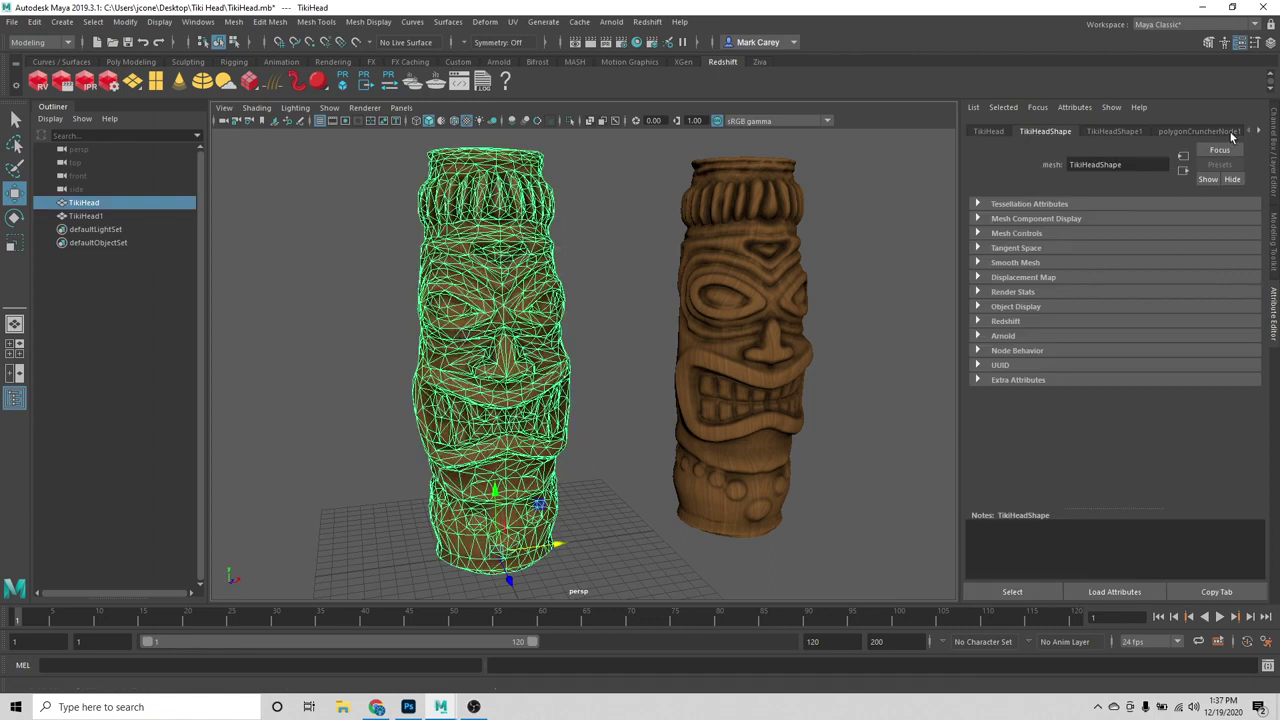
{"action": "left_click", "coordinate": [37, 24]}
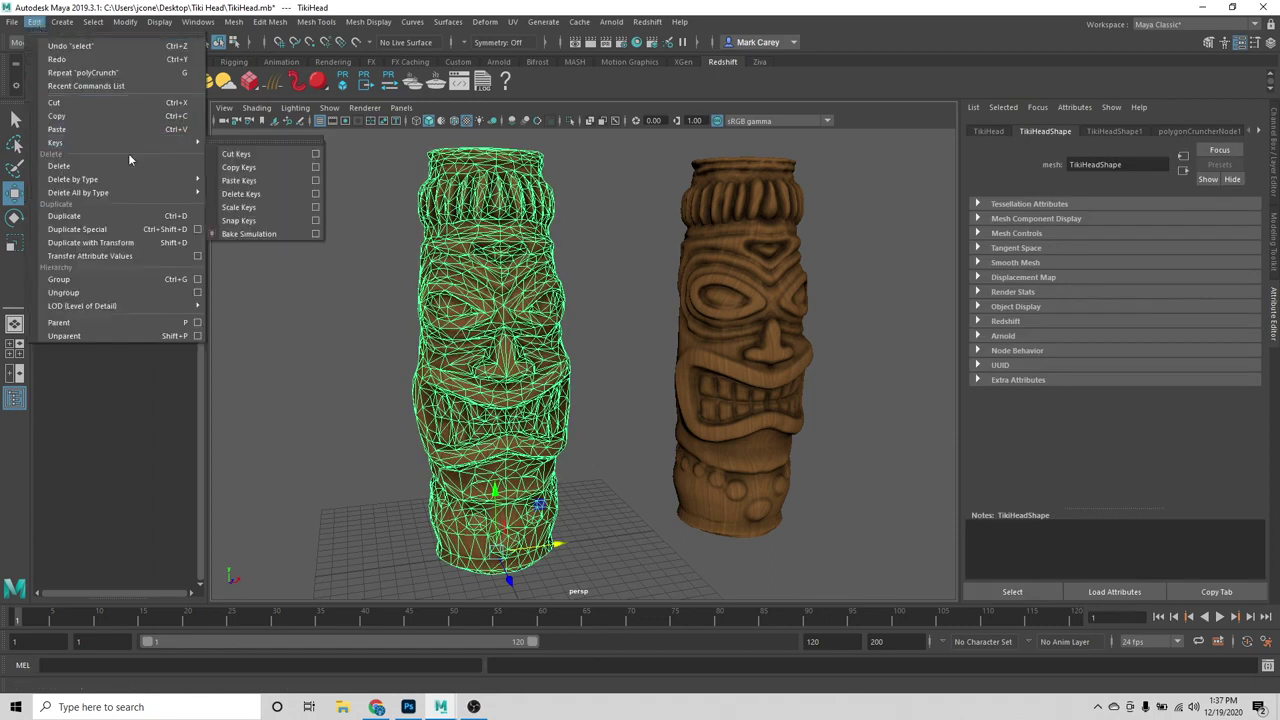
{"action": "mouse_move", "coordinate": [170, 180]}
{"action": "left_click", "coordinate": [276, 189]}
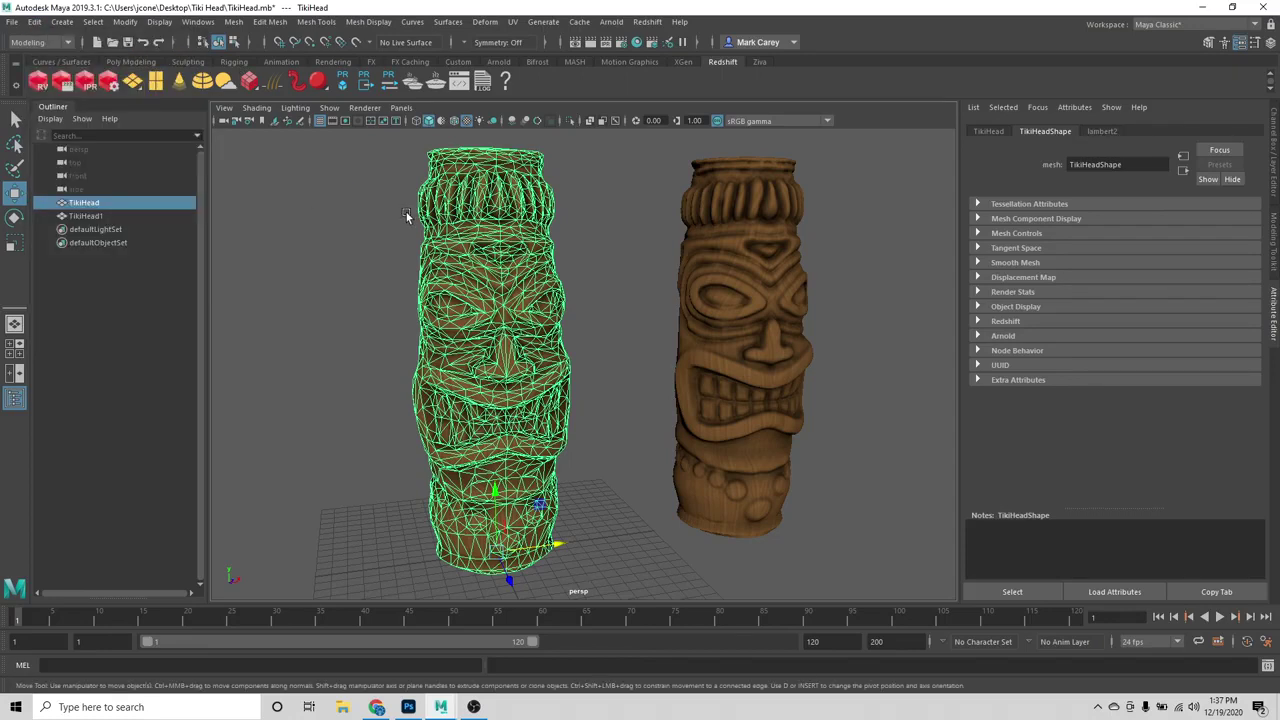
Step: Freeze the transformations of the reduced TikiHead
{"action": "left_click", "coordinate": [616, 314]}
{"action": "left_click", "coordinate": [533, 318]}
{"action": "left_click", "coordinate": [159, 21]}
{"action": "mouse_move", "coordinate": [125, 21]}
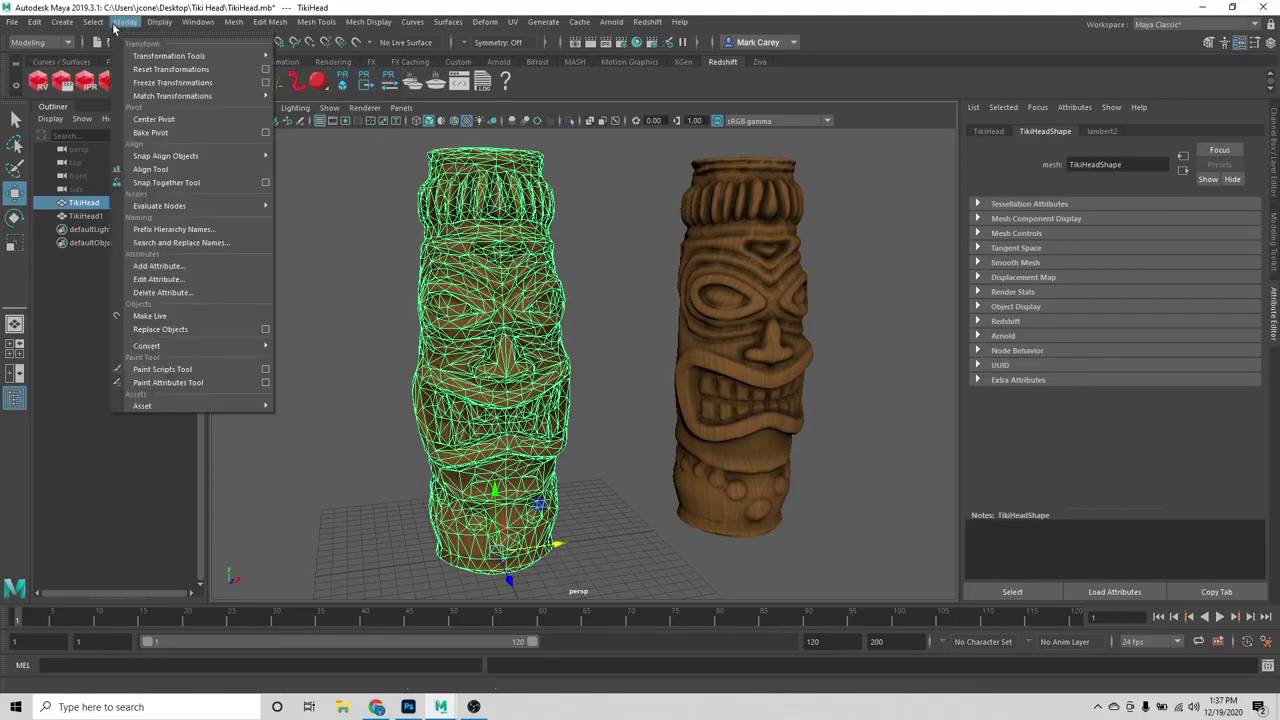
{"action": "left_click", "coordinate": [171, 69]}
{"action": "left_click", "coordinate": [125, 21]}
{"action": "left_click", "coordinate": [171, 69]}
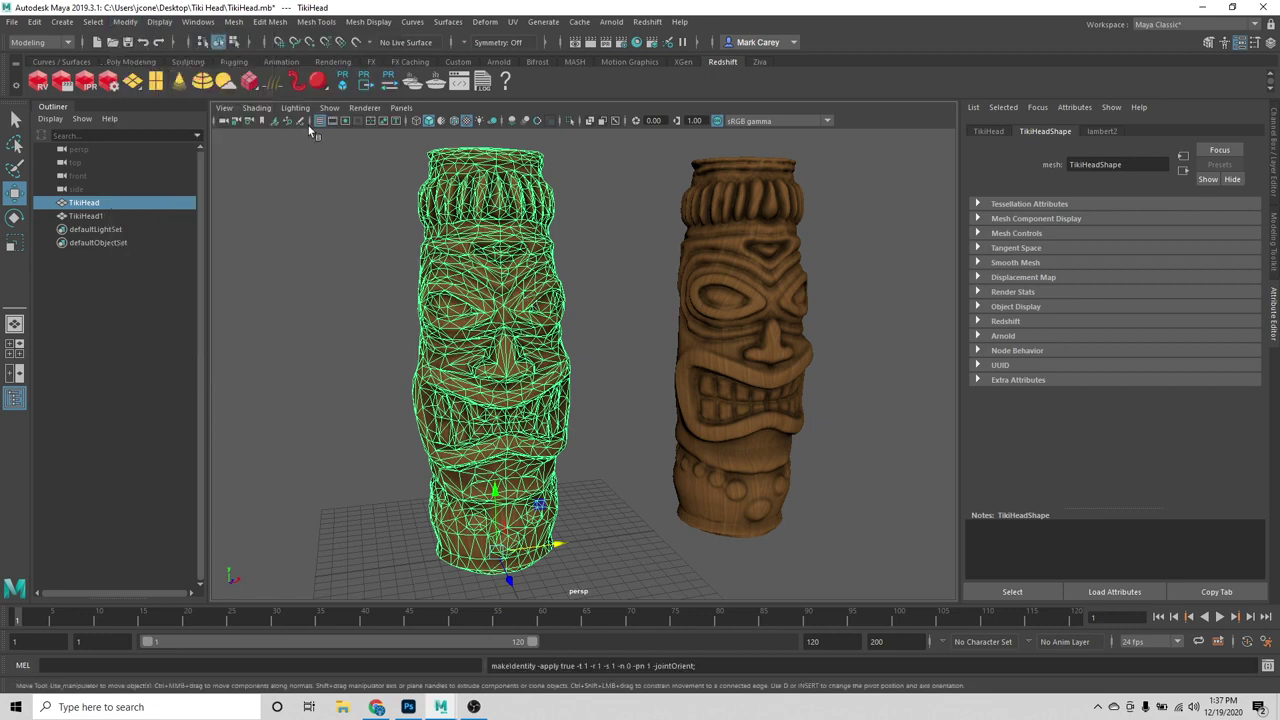
Step: Check the transform attributes of the TikiHead and of the duplicate TikiHead1
{"action": "left_click", "coordinate": [615, 408]}
{"action": "left_click", "coordinate": [537, 402]}
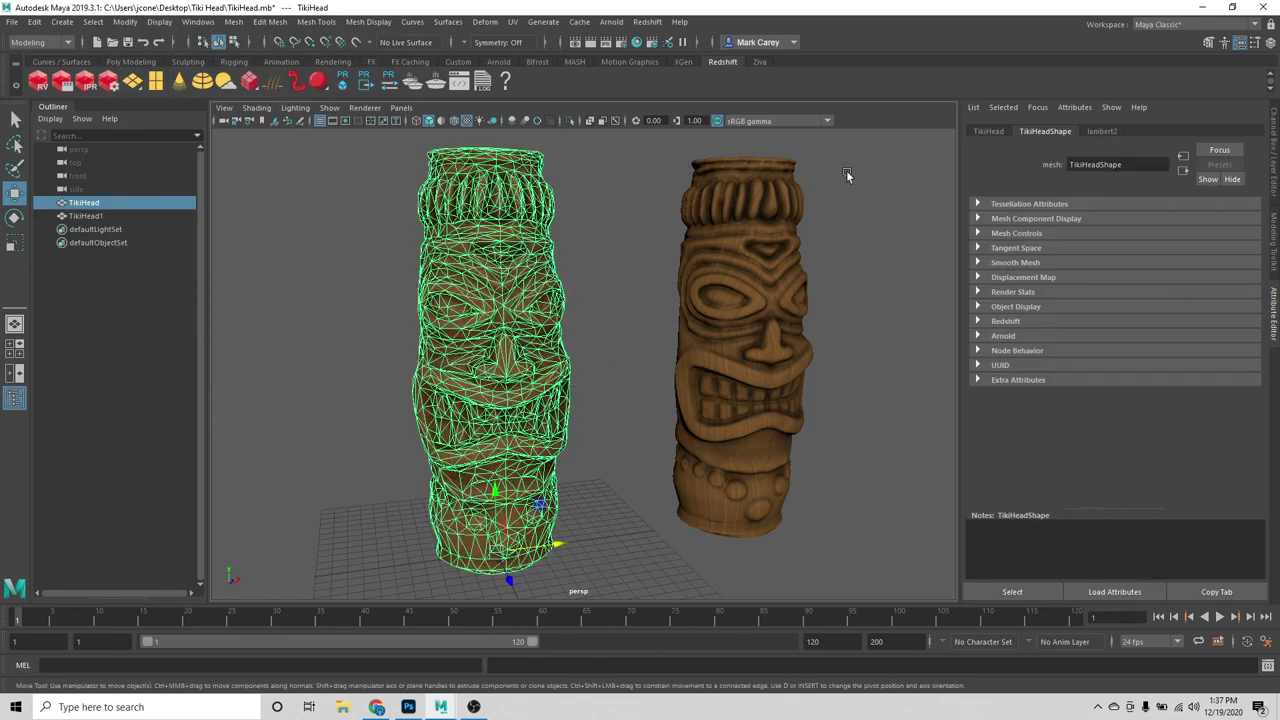
{"action": "left_click", "coordinate": [1000, 131]}
{"action": "left_click", "coordinate": [728, 356]}
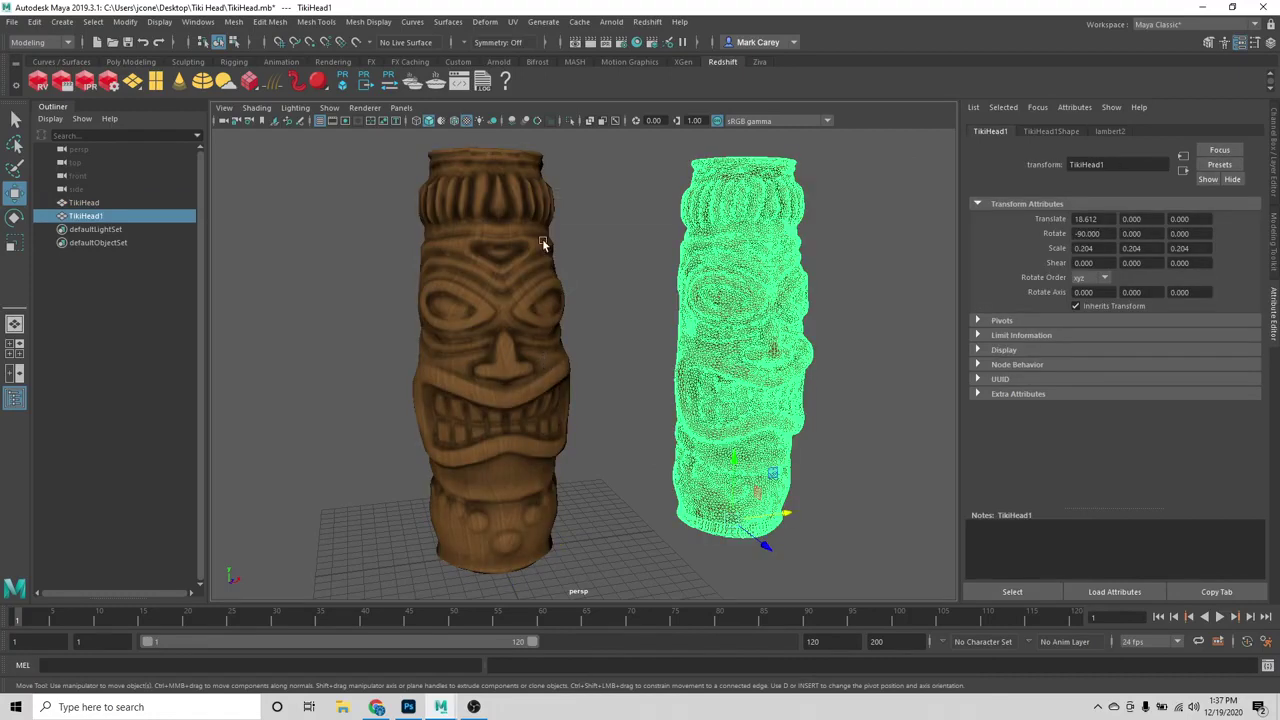
Step: Toggle the wireframe overlay on and off to compare the final reduced TikiHead with the dense duplicate
{"action": "left_click", "coordinate": [453, 121]}
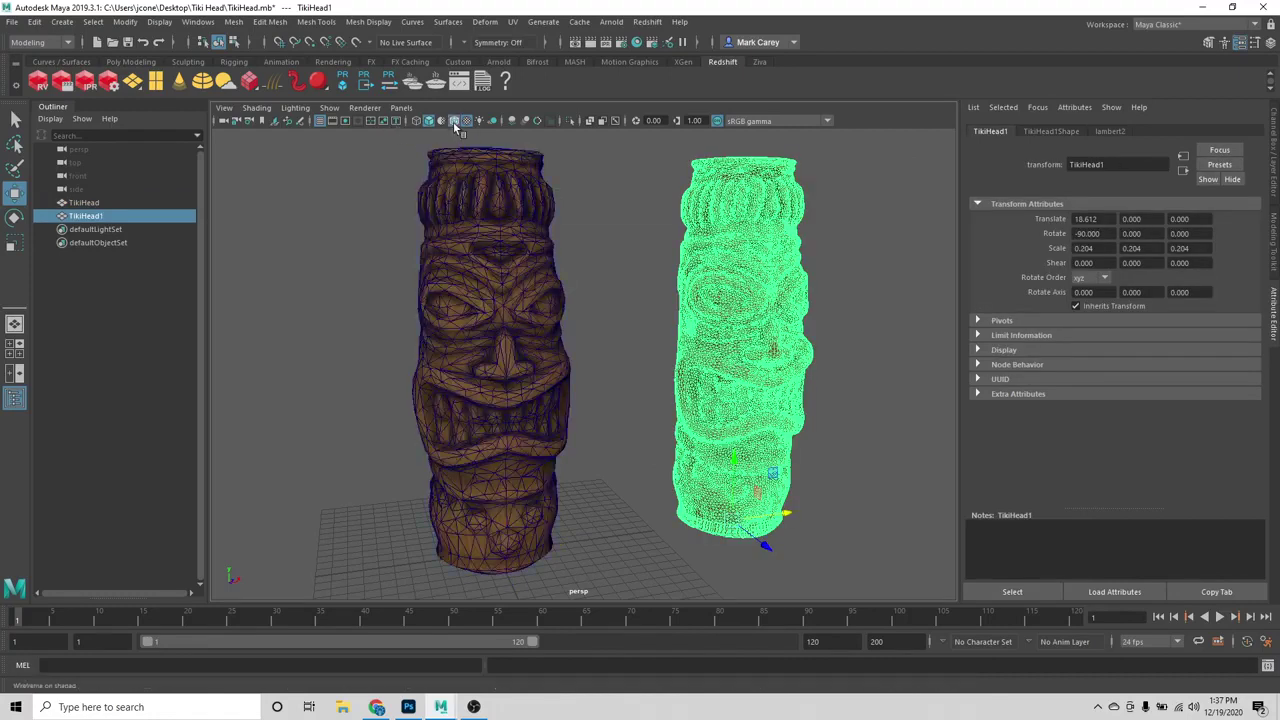
{"action": "left_click", "coordinate": [641, 413]}
{"action": "left_click_drag", "start_coordinate": [605, 405], "coordinate": [583, 449], "text": "alt"}
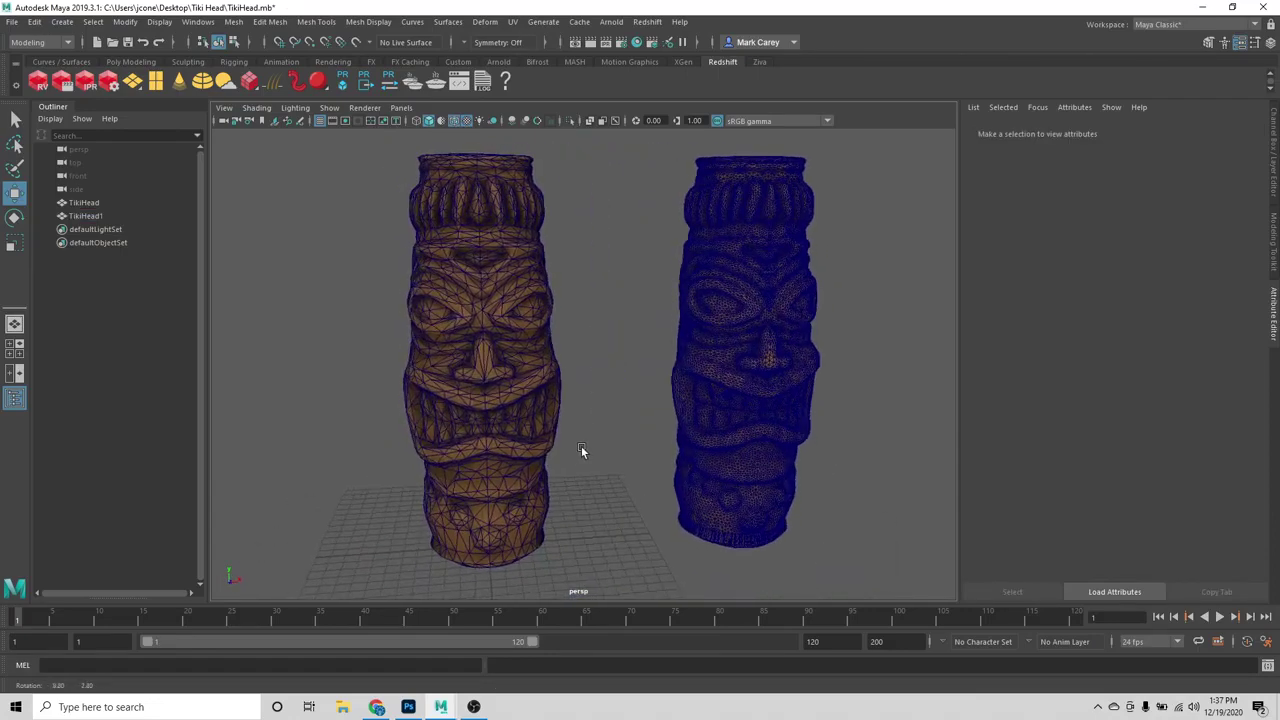
{"action": "left_click", "coordinate": [452, 122]}
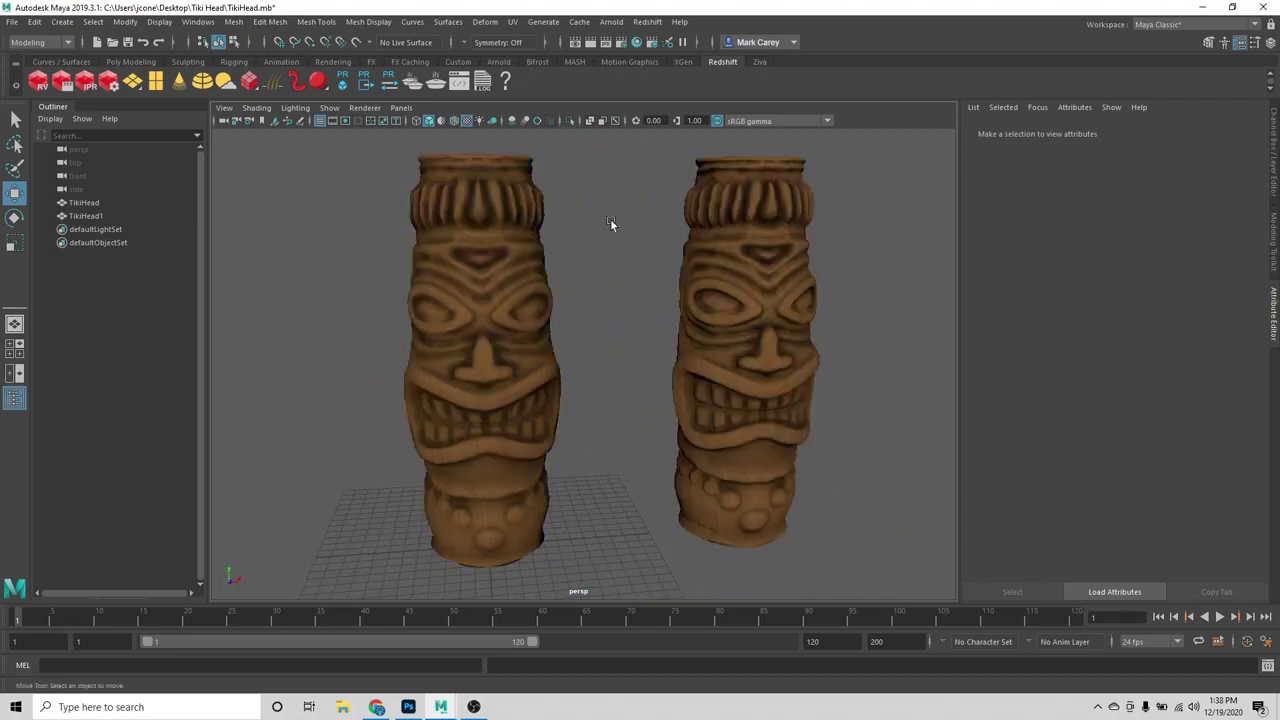
Step: Delete the duplicate TikiHead1, view the remaining reduced head from other angles and select it
{"action": "left_click", "coordinate": [737, 357]}
{"action": "key", "text": "Delete"}
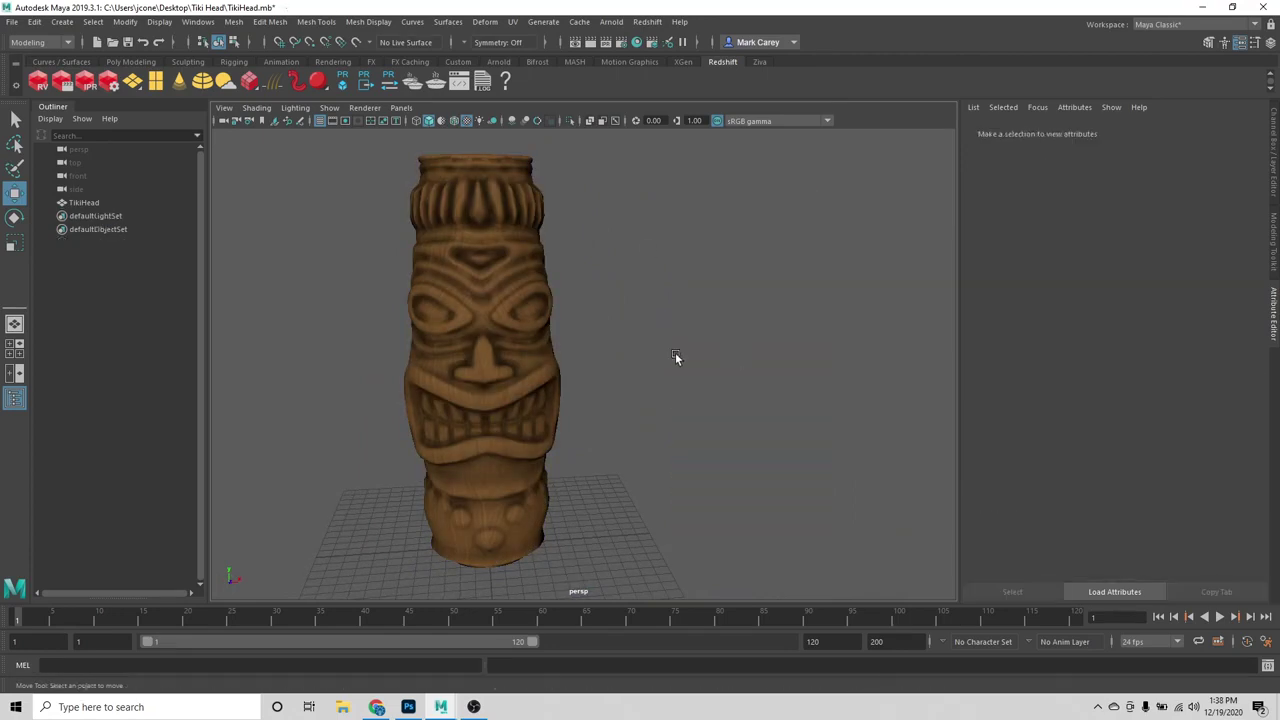
{"action": "left_click_drag", "start_coordinate": [590, 444], "coordinate": [732, 447], "text": "alt"}
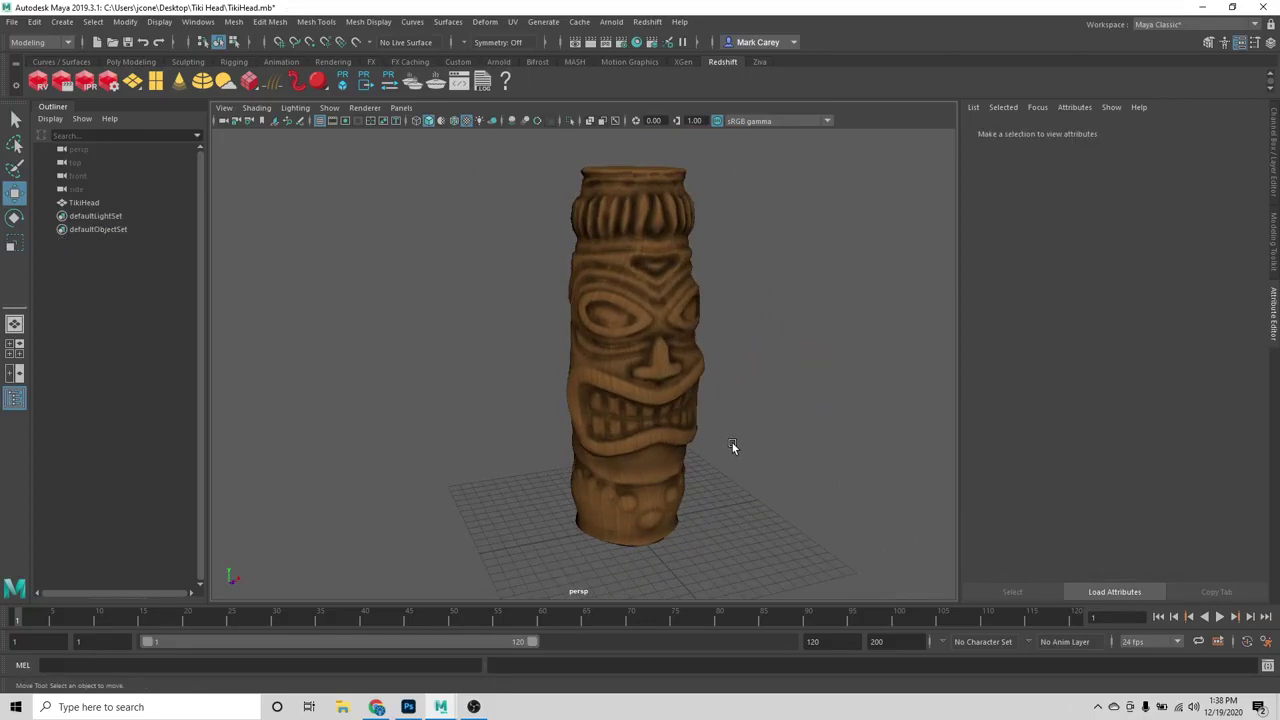
{"action": "left_click_drag", "start_coordinate": [716, 431], "coordinate": [572, 411], "text": "alt"}
{"action": "left_click", "coordinate": [572, 411]}
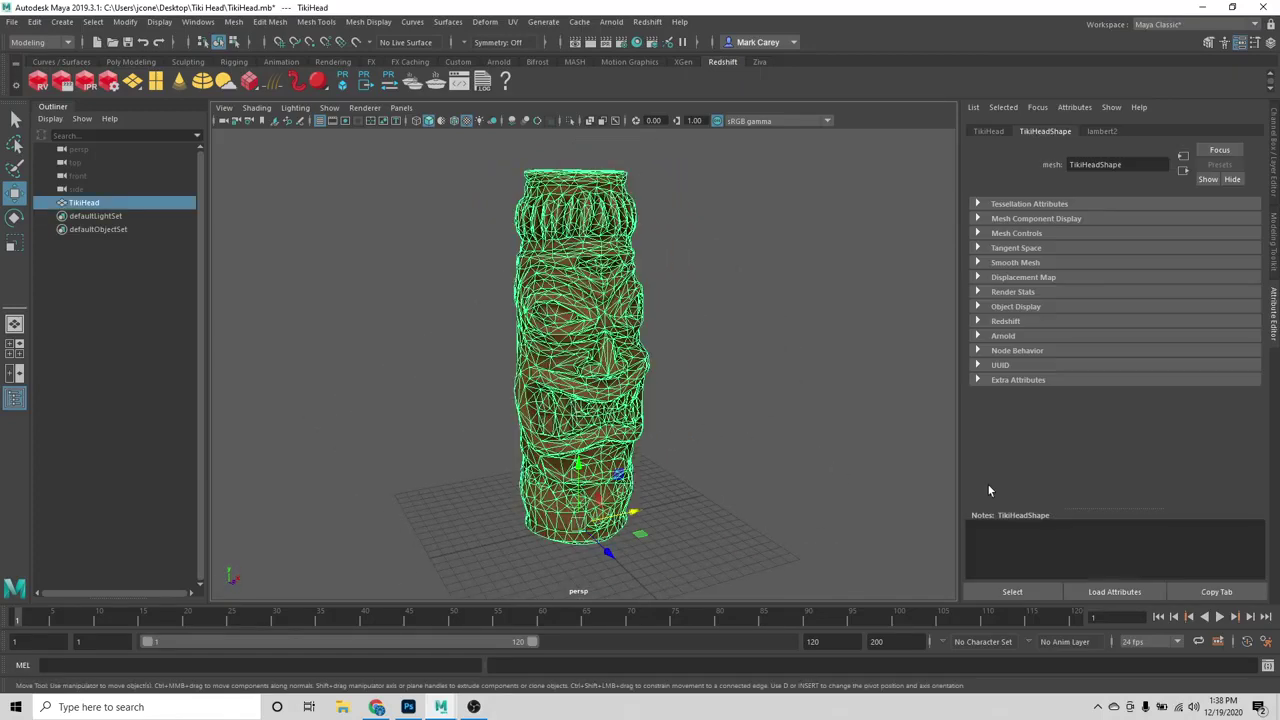